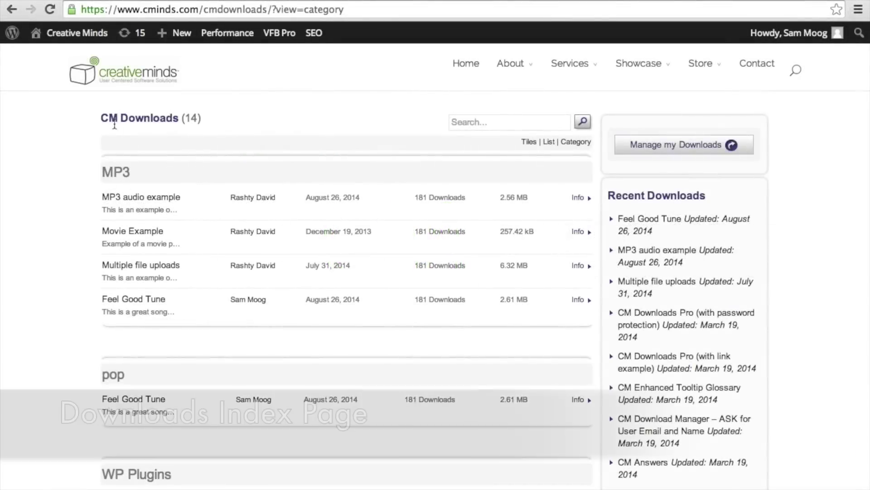
{"action": "scroll", "coordinate": [116, 233], "scroll_direction": "down", "scroll_amount": 1}
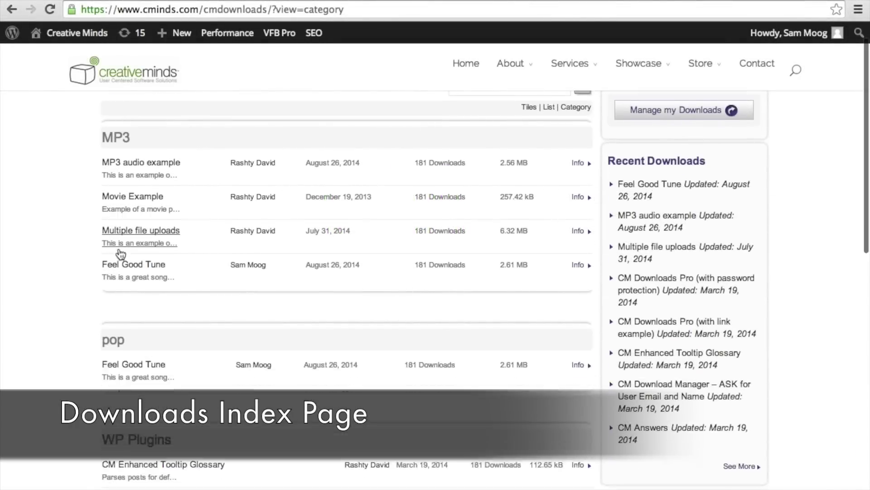
{"action": "scroll", "coordinate": [120, 255], "scroll_direction": "down", "scroll_amount": 4}
{"action": "scroll", "coordinate": [118, 252], "scroll_direction": "down", "scroll_amount": 2}
{"action": "scroll", "coordinate": [120, 249], "scroll_direction": "down", "scroll_amount": 1}
{"action": "scroll", "coordinate": [120, 251], "scroll_direction": "up", "scroll_amount": 5}
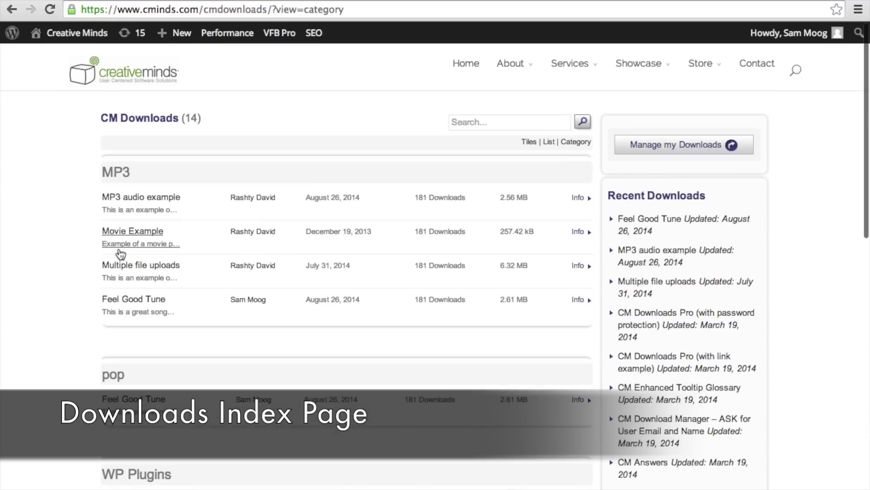
Switch the downloads index to list view and search it for 'glossary'
{"action": "left_click", "coordinate": [529, 144]}
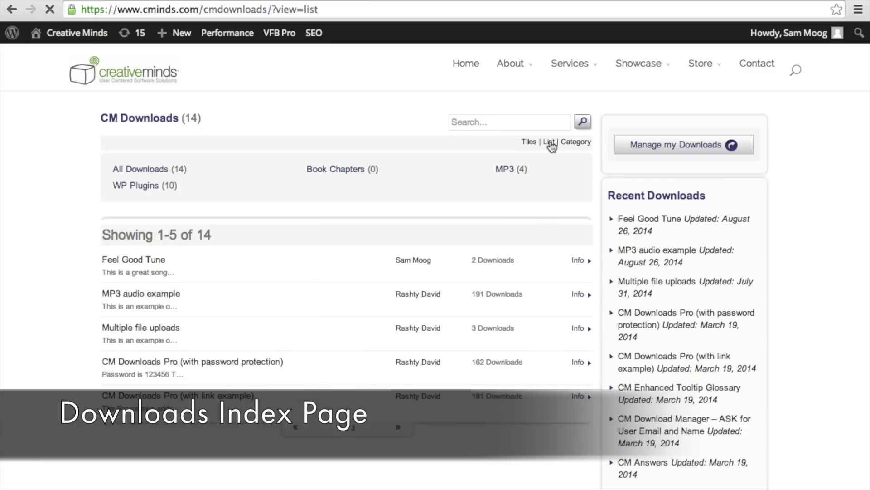
{"action": "left_click", "coordinate": [511, 122]}
{"action": "type", "text": "glossary"}
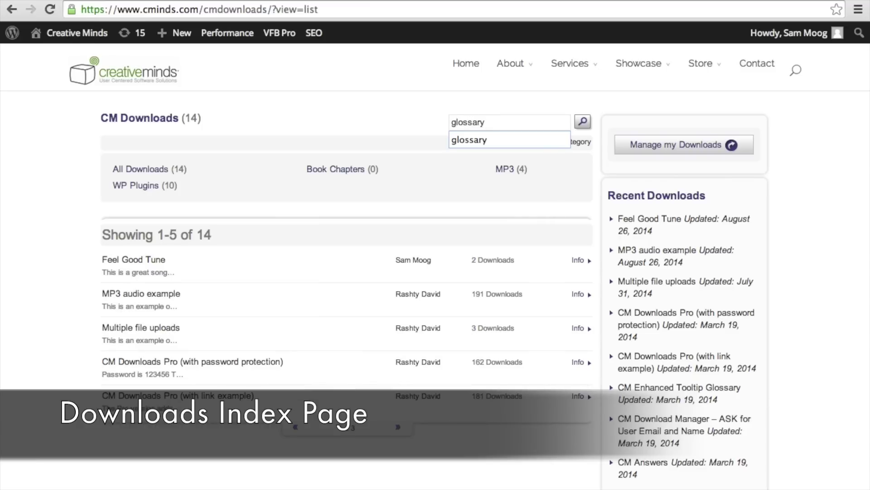
{"action": "key", "text": "Return"}
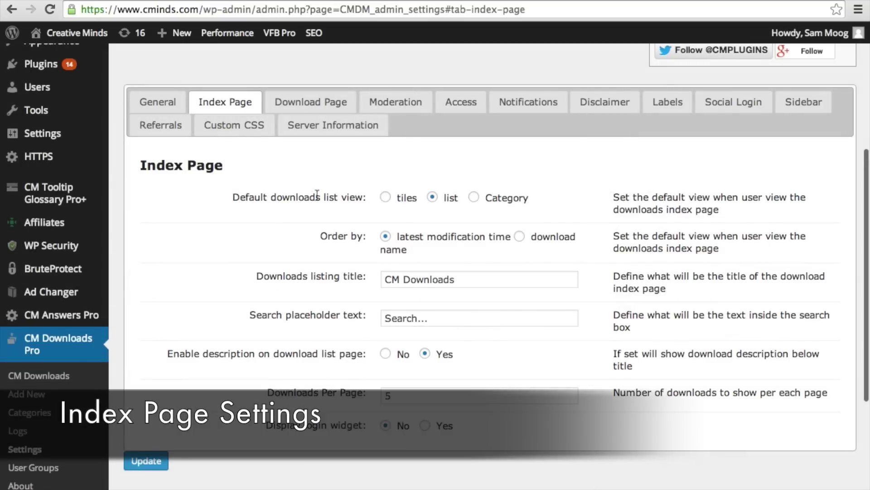
{"action": "left_click", "coordinate": [386, 197]}
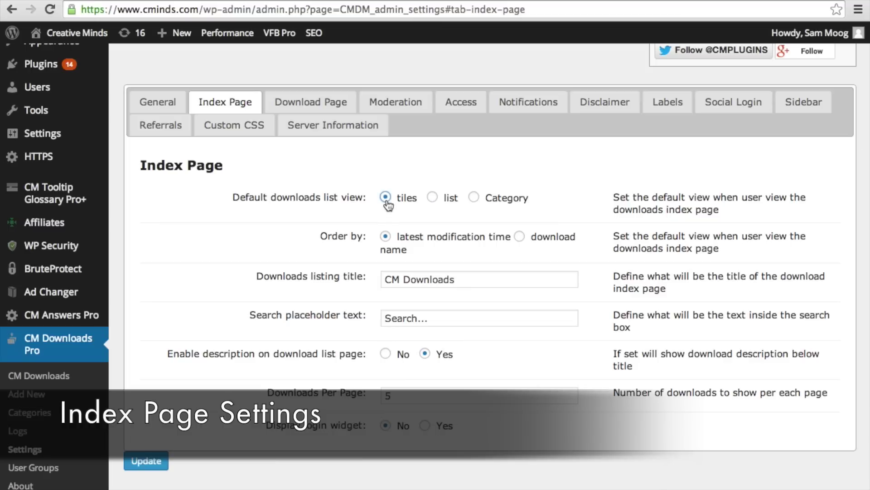
{"action": "left_click", "coordinate": [433, 197]}
{"action": "left_click", "coordinate": [474, 197]}
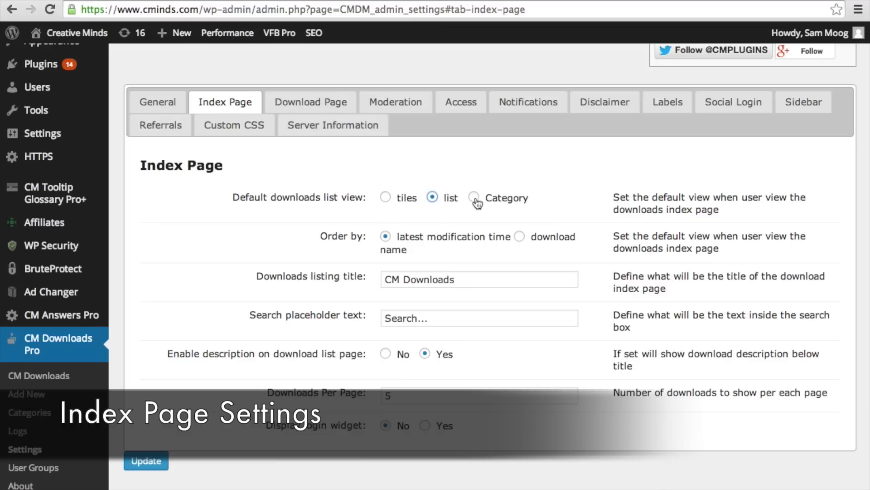
{"action": "left_click", "coordinate": [439, 197]}
{"action": "left_click_drag", "start_coordinate": [472, 285], "coordinate": [383, 280]}
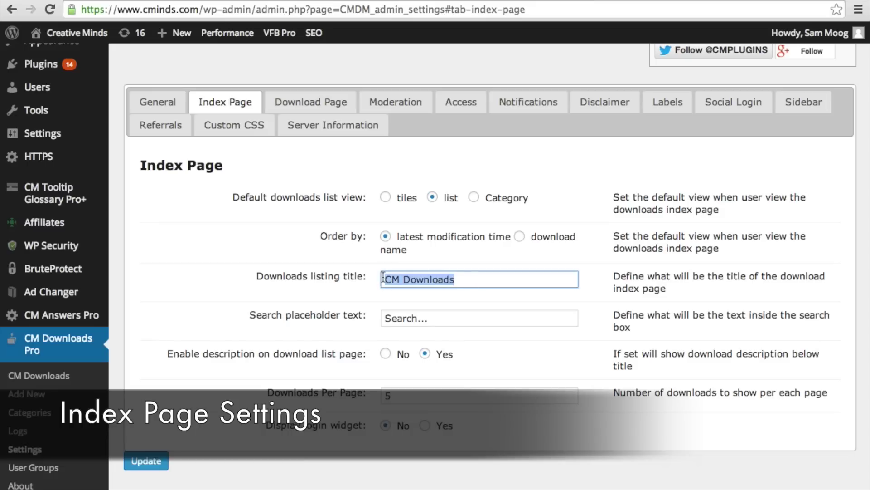
{"action": "left_click", "coordinate": [397, 319]}
{"action": "scroll", "coordinate": [398, 370], "scroll_direction": "down", "scroll_amount": 3}
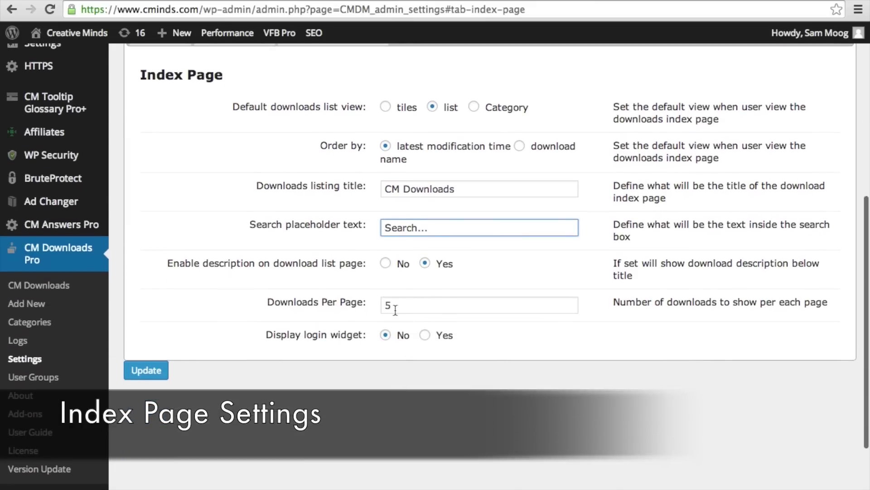
{"action": "left_click_drag", "start_coordinate": [401, 308], "coordinate": [377, 309]}
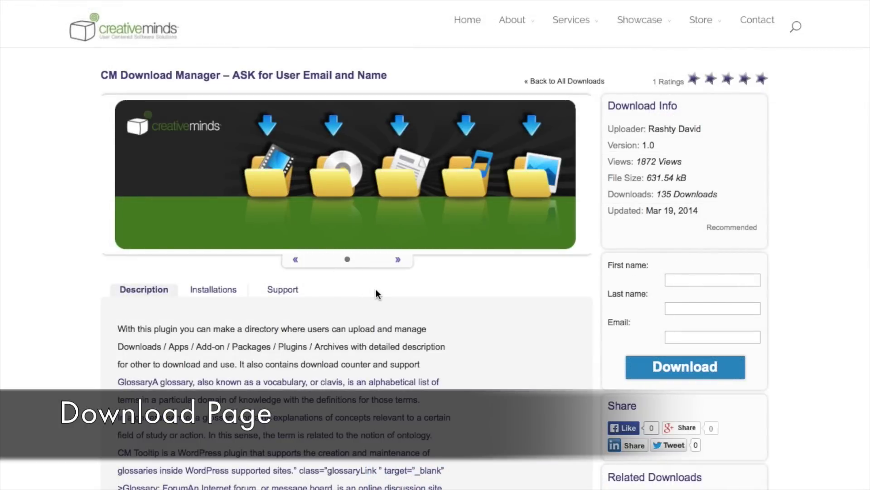
{"action": "scroll", "coordinate": [376, 290], "scroll_direction": "down", "scroll_amount": 1}
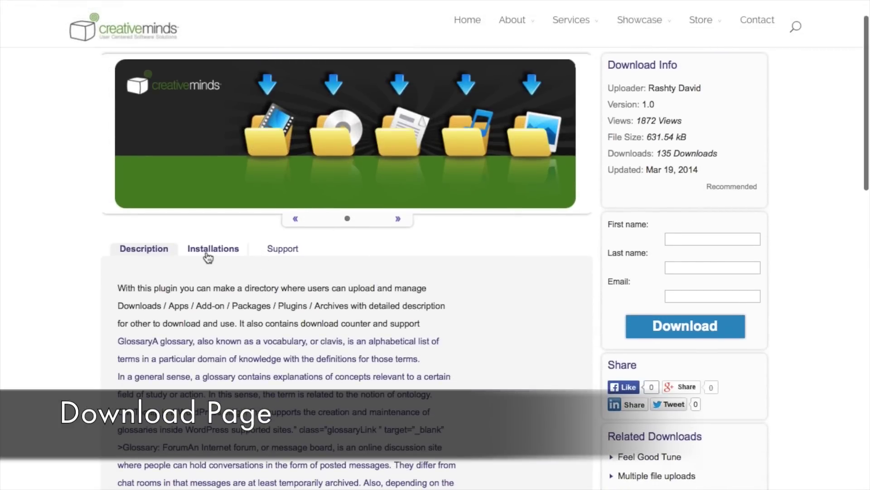
Browse the download's Installation, Support and Description sections, then open Download Page settings
{"action": "left_click", "coordinate": [208, 257]}
{"action": "left_click", "coordinate": [276, 256]}
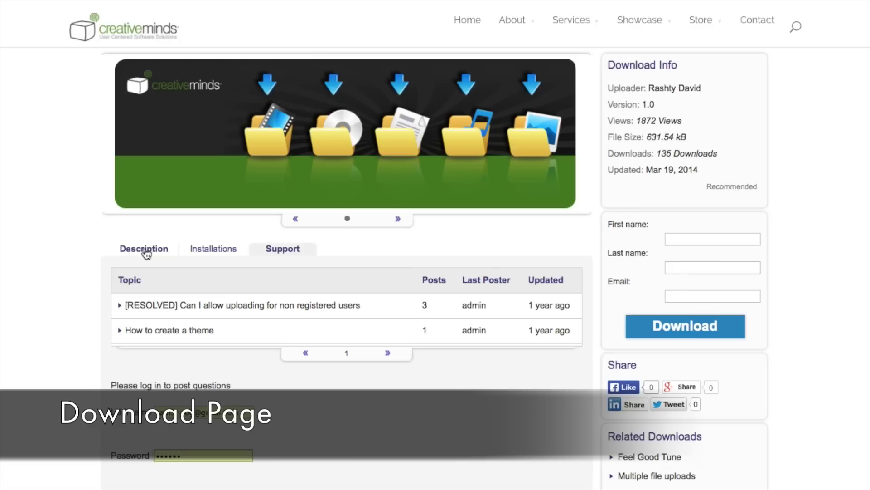
{"action": "left_click", "coordinate": [146, 252]}
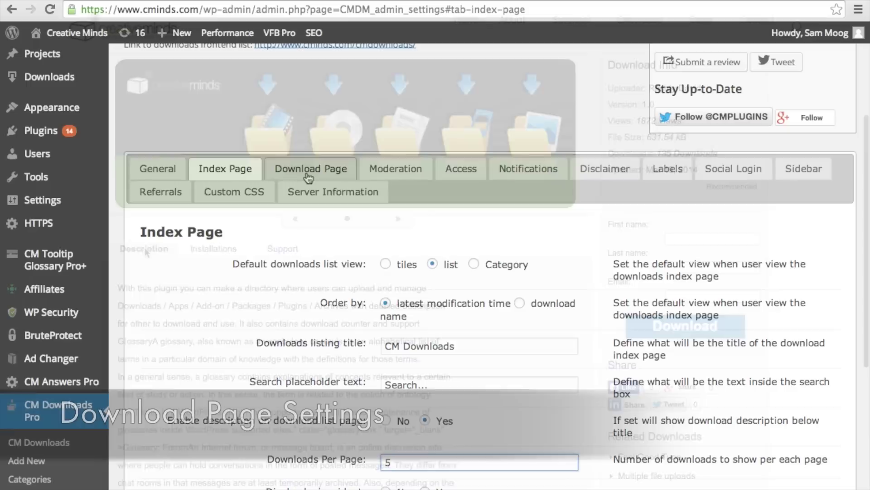
{"action": "left_click", "coordinate": [308, 176]}
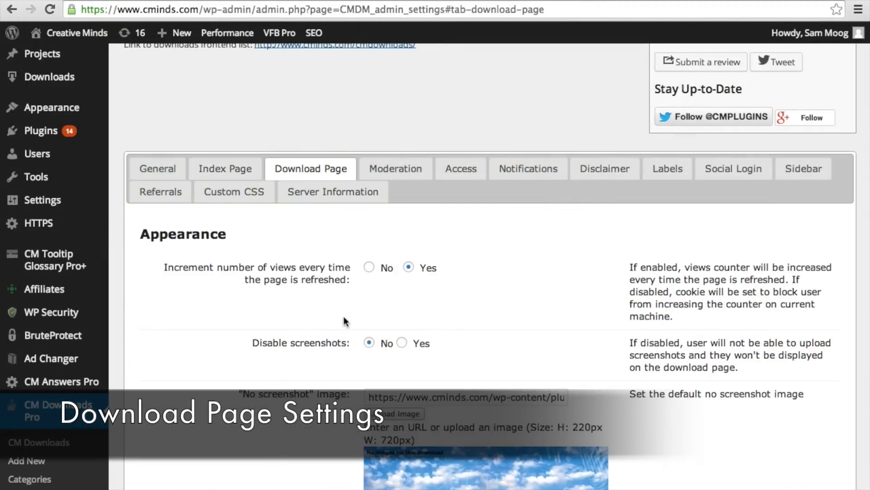
{"action": "scroll", "coordinate": [340, 329], "scroll_direction": "down", "scroll_amount": 3}
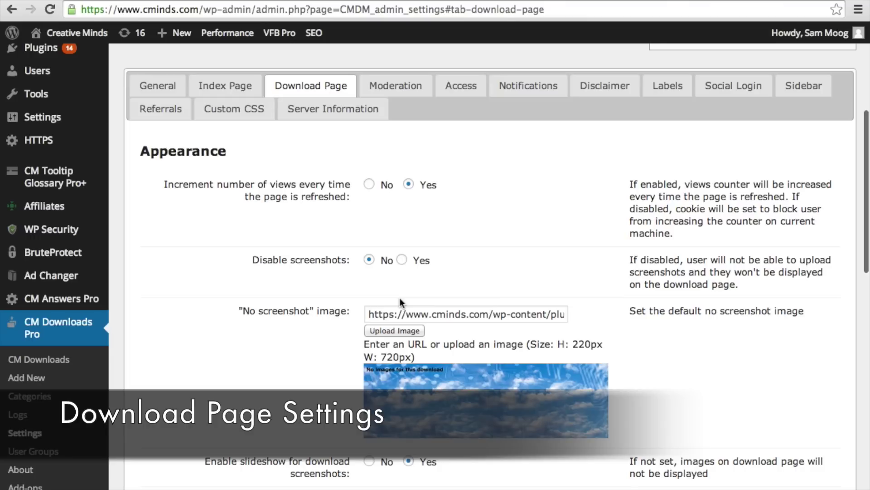
{"action": "scroll", "coordinate": [400, 297], "scroll_direction": "down", "scroll_amount": 3}
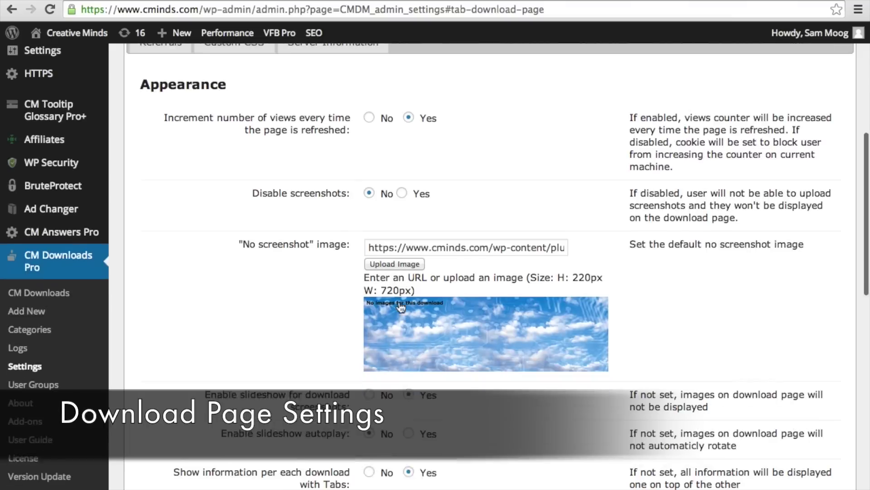
{"action": "left_click_drag", "start_coordinate": [350, 234], "coordinate": [235, 232]}
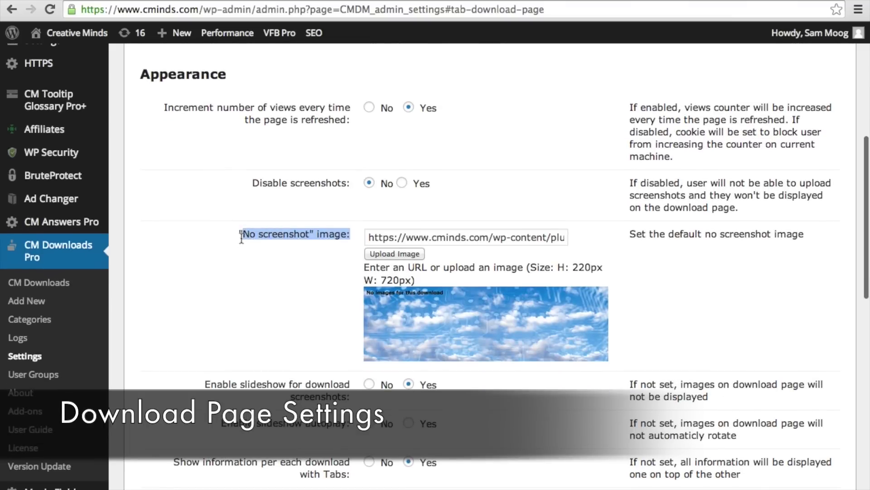
{"action": "left_click", "coordinate": [300, 235]}
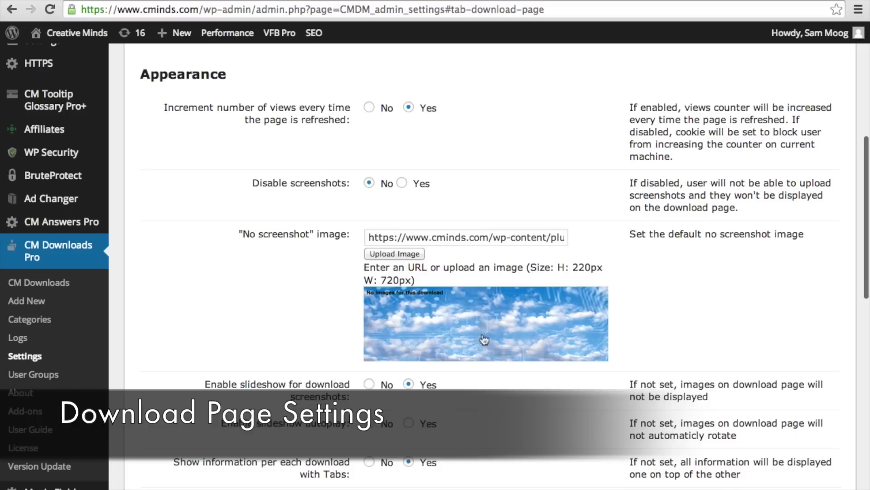
{"action": "scroll", "coordinate": [343, 372], "scroll_direction": "down", "scroll_amount": 3}
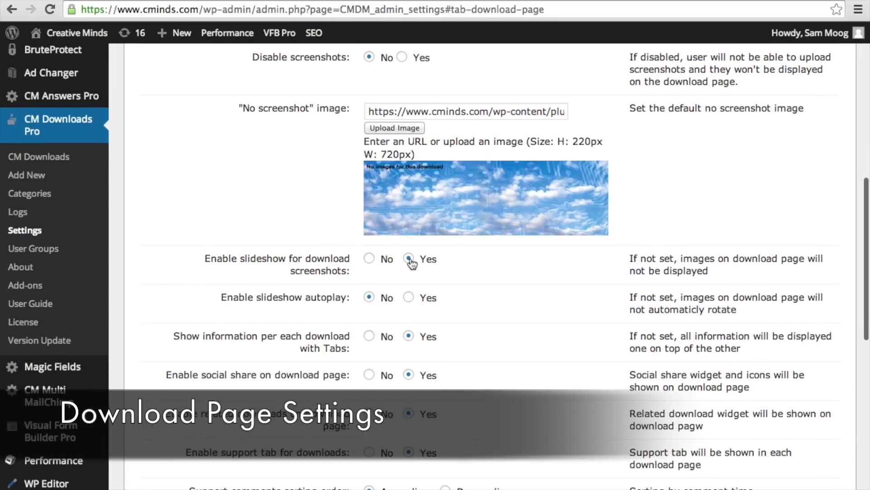
{"action": "scroll", "coordinate": [390, 373], "scroll_direction": "down", "scroll_amount": 3}
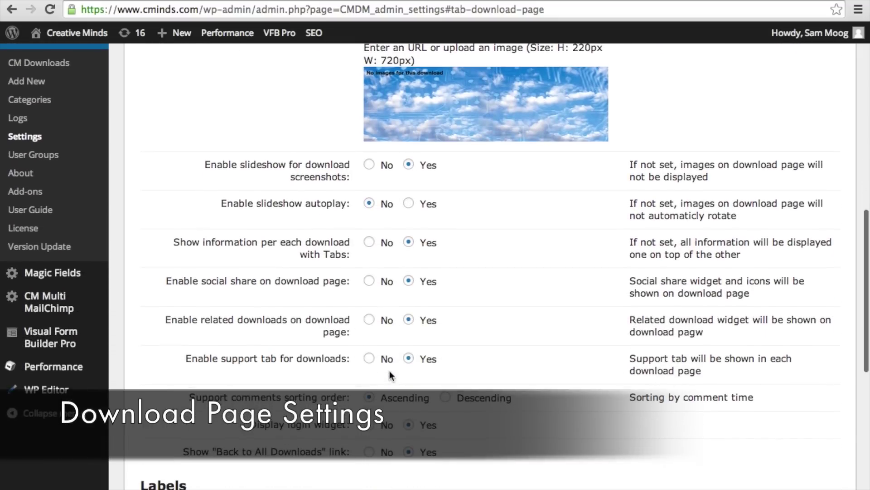
{"action": "scroll", "coordinate": [389, 374], "scroll_direction": "down", "scroll_amount": 1}
{"action": "scroll", "coordinate": [390, 373], "scroll_direction": "down", "scroll_amount": 1}
{"action": "scroll", "coordinate": [389, 373], "scroll_direction": "down", "scroll_amount": 1}
{"action": "scroll", "coordinate": [390, 372], "scroll_direction": "down", "scroll_amount": 2}
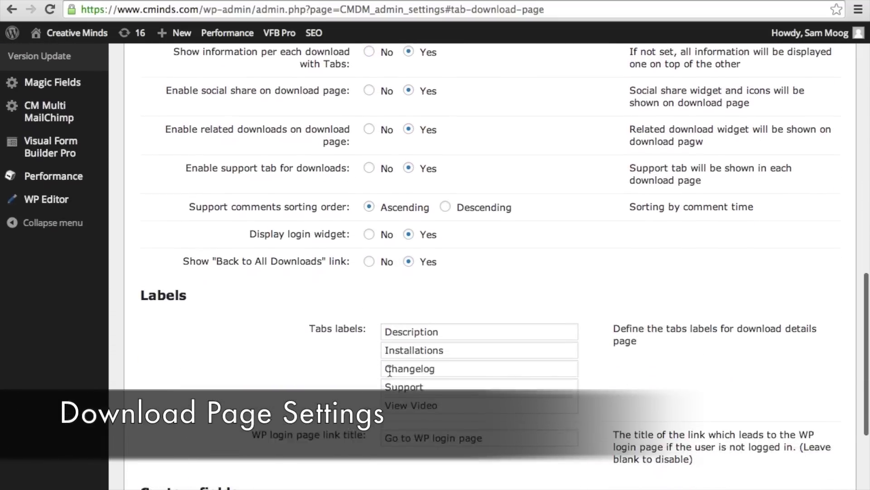
{"action": "scroll", "coordinate": [390, 371], "scroll_direction": "down", "scroll_amount": 3}
{"action": "left_click_drag", "start_coordinate": [449, 255], "coordinate": [375, 250]}
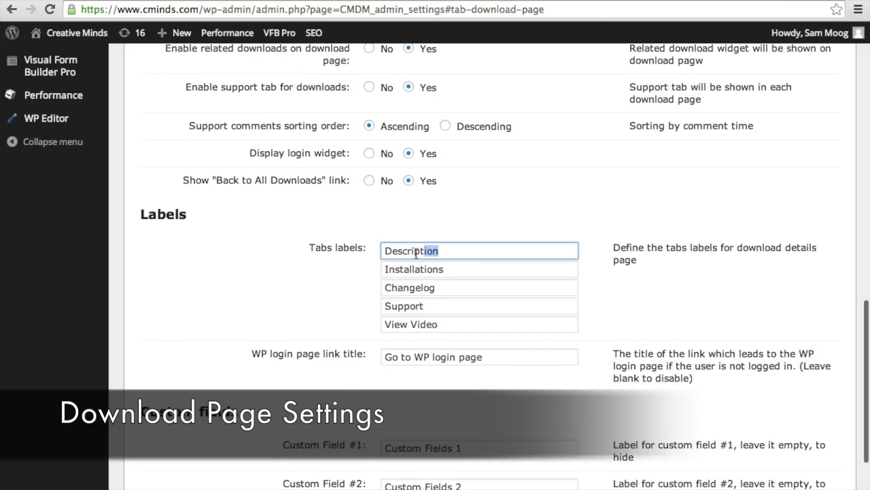
{"action": "left_click", "coordinate": [415, 268]}
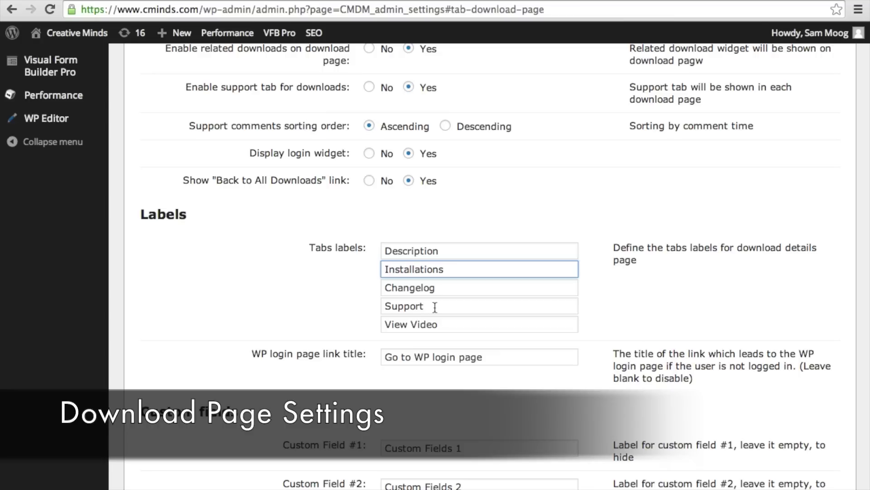
{"action": "left_click_drag", "start_coordinate": [434, 308], "coordinate": [374, 308]}
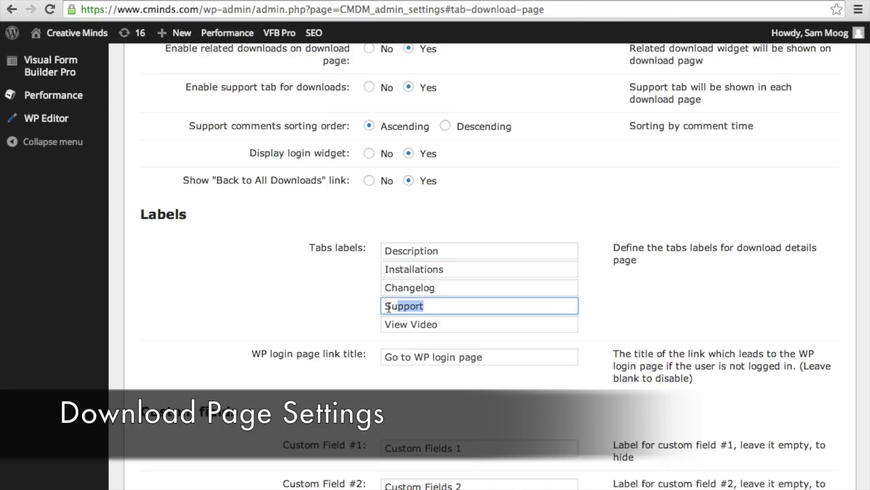
{"action": "left_click", "coordinate": [440, 306]}
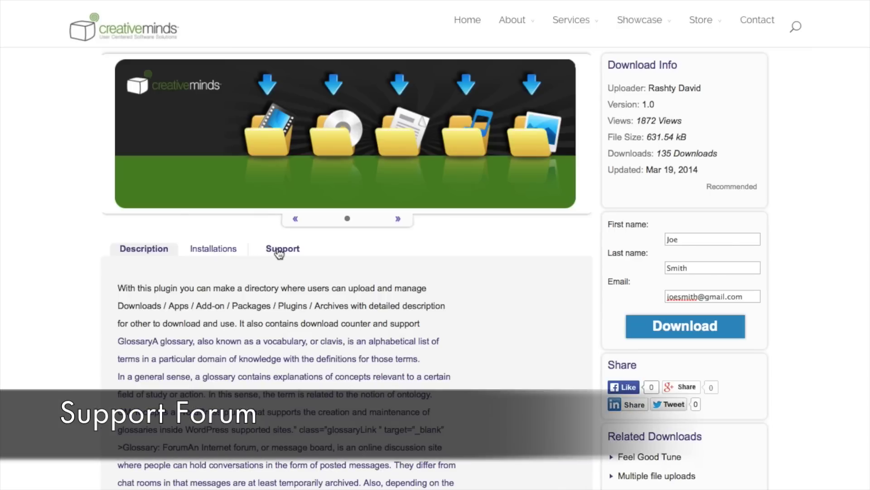
From the Support tab, open the [RESOLVED] thread about uploads by non-registered users
{"action": "left_click", "coordinate": [278, 253]}
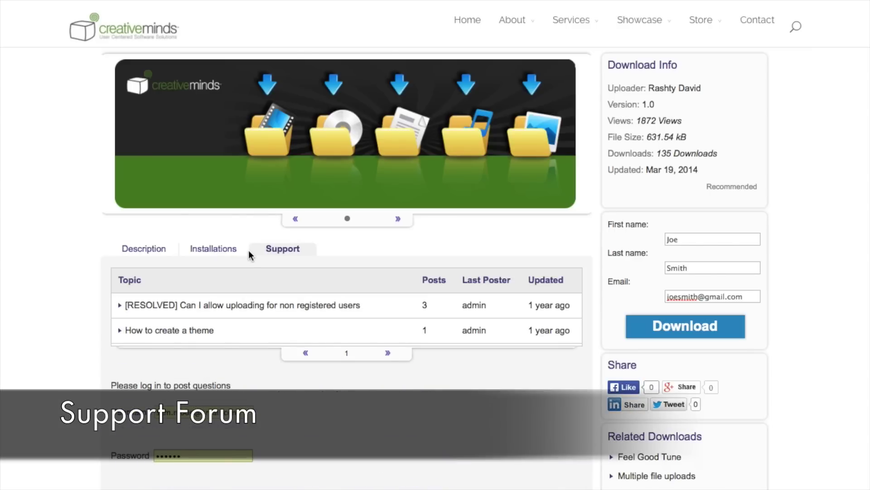
{"action": "left_click", "coordinate": [125, 307]}
{"action": "scroll", "coordinate": [247, 273], "scroll_direction": "down", "scroll_amount": 1}
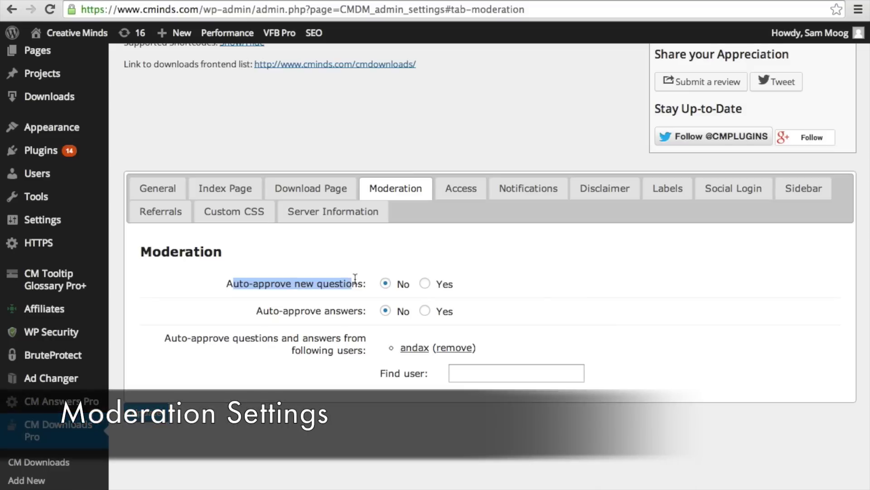
Leave both Moderation auto-approve options at No and open the Multiple file uploads page
{"action": "left_click", "coordinate": [355, 279]}
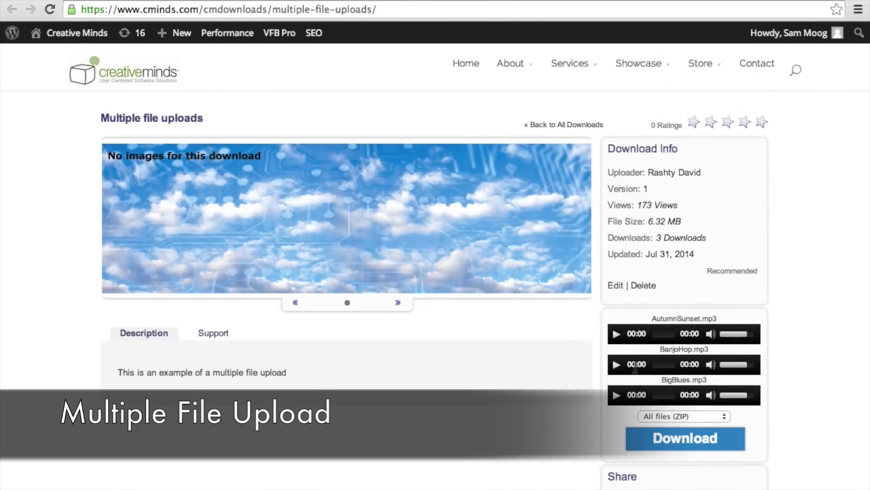
Check the file-download choices, then view the CM Answers Pro (With shortcode example) page
{"action": "left_click", "coordinate": [671, 417]}
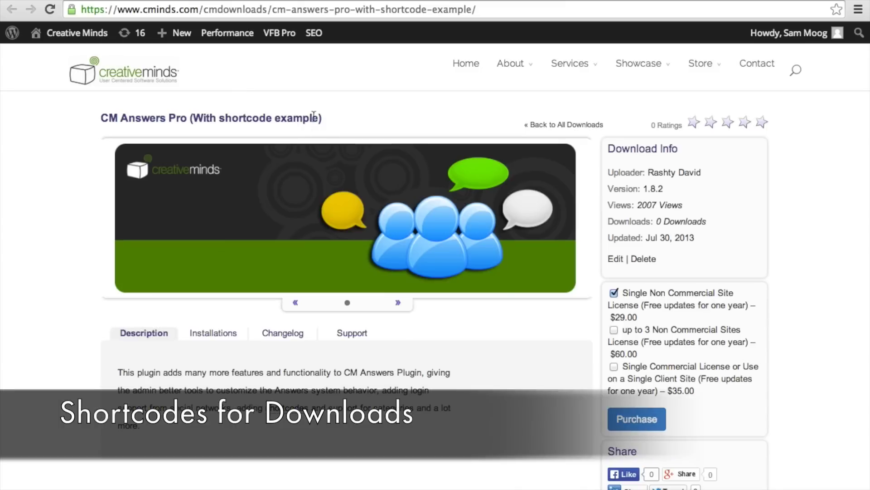
{"action": "left_click_drag", "start_coordinate": [333, 120], "coordinate": [106, 162]}
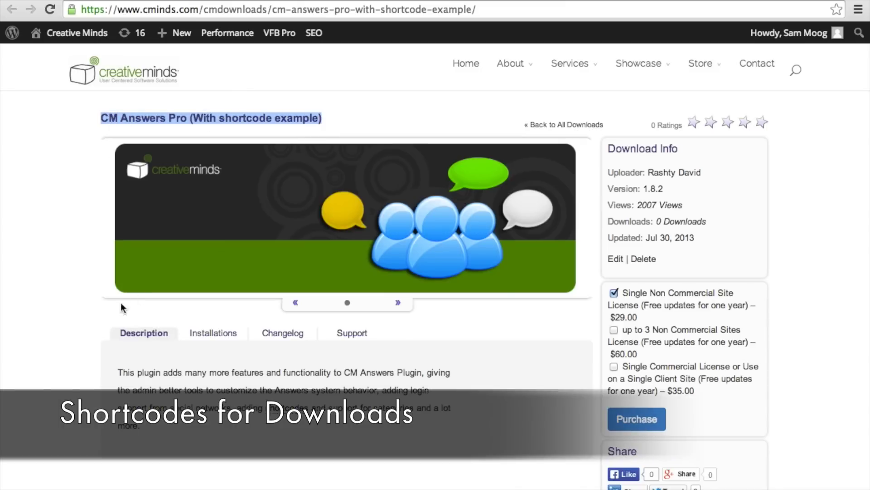
{"action": "left_click", "coordinate": [97, 308]}
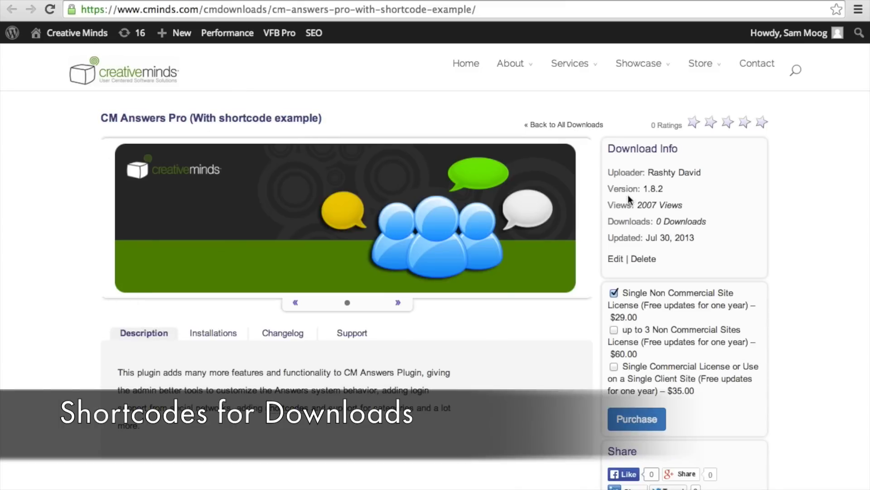
{"action": "scroll", "coordinate": [648, 233], "scroll_direction": "down", "scroll_amount": 1}
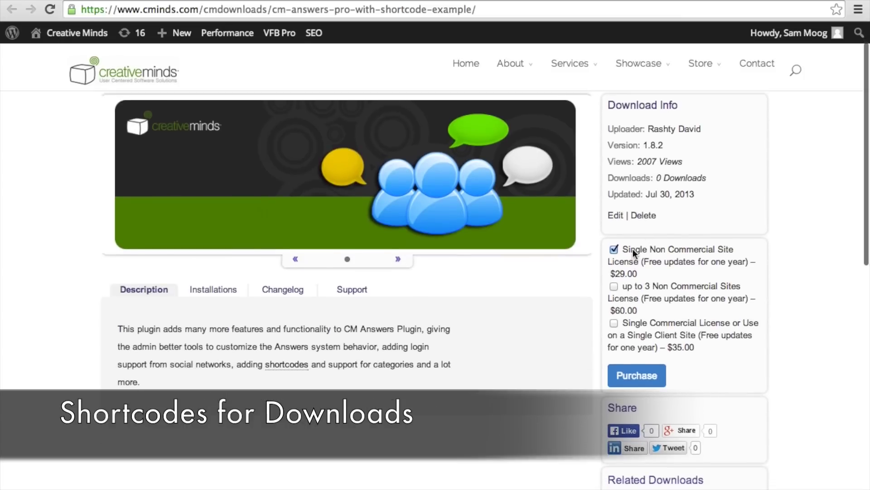
{"action": "left_click", "coordinate": [614, 286]}
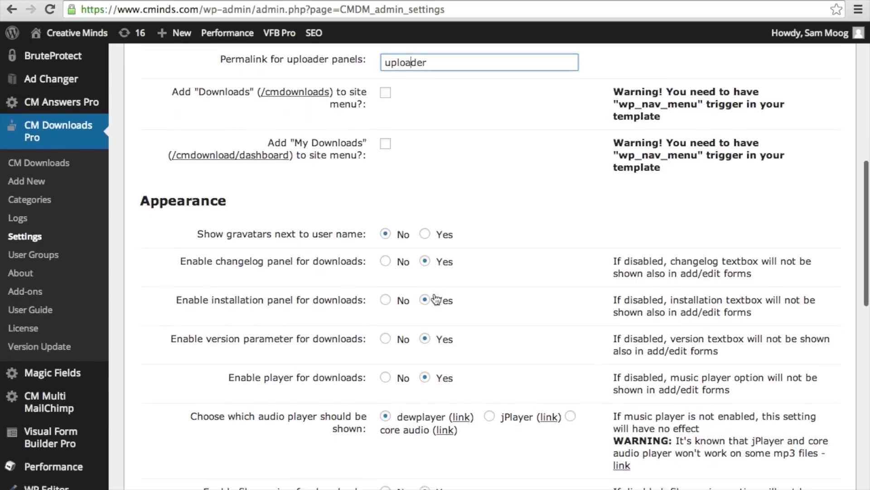
{"action": "scroll", "coordinate": [434, 293], "scroll_direction": "down", "scroll_amount": 2}
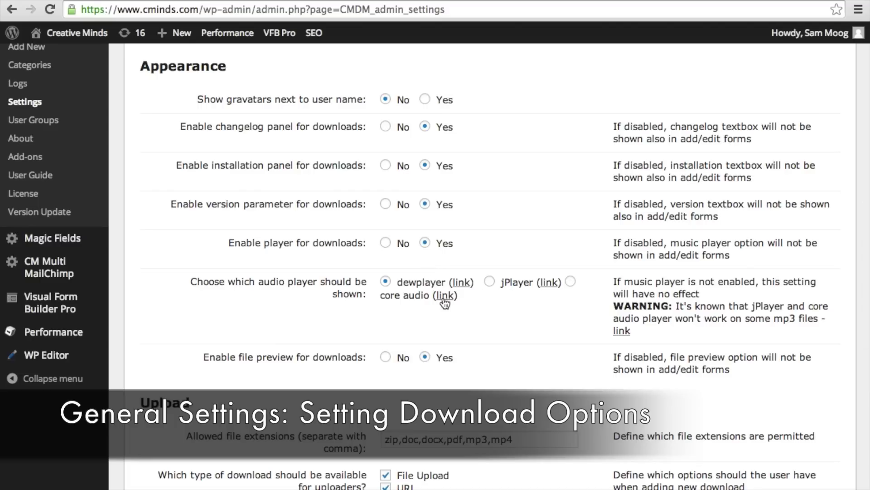
{"action": "scroll", "coordinate": [458, 331], "scroll_direction": "down", "scroll_amount": 1}
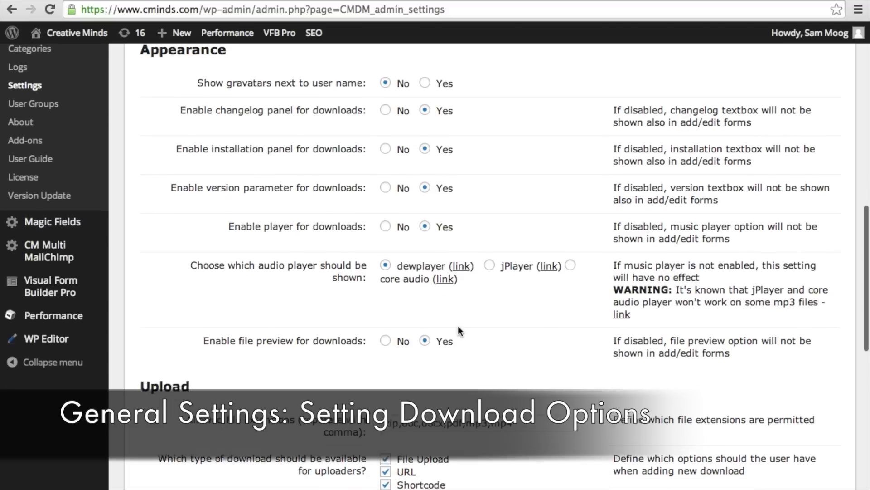
{"action": "scroll", "coordinate": [458, 331], "scroll_direction": "down", "scroll_amount": 2}
{"action": "scroll", "coordinate": [457, 330], "scroll_direction": "down", "scroll_amount": 3}
{"action": "scroll", "coordinate": [456, 328], "scroll_direction": "down", "scroll_amount": 2}
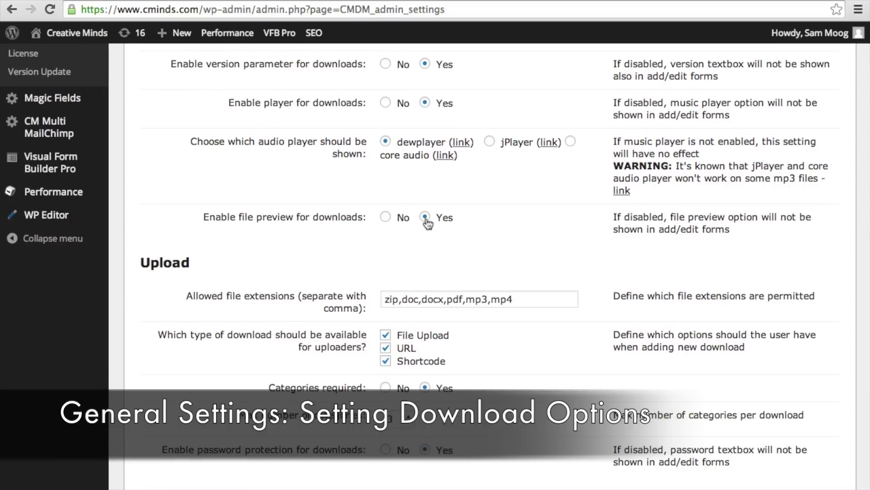
{"action": "scroll", "coordinate": [414, 306], "scroll_direction": "down", "scroll_amount": 3}
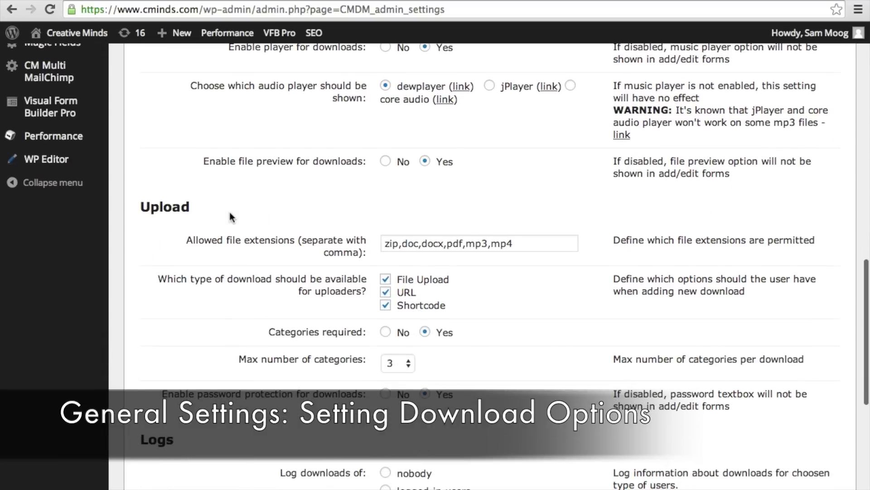
{"action": "left_click_drag", "start_coordinate": [383, 243], "coordinate": [516, 242]}
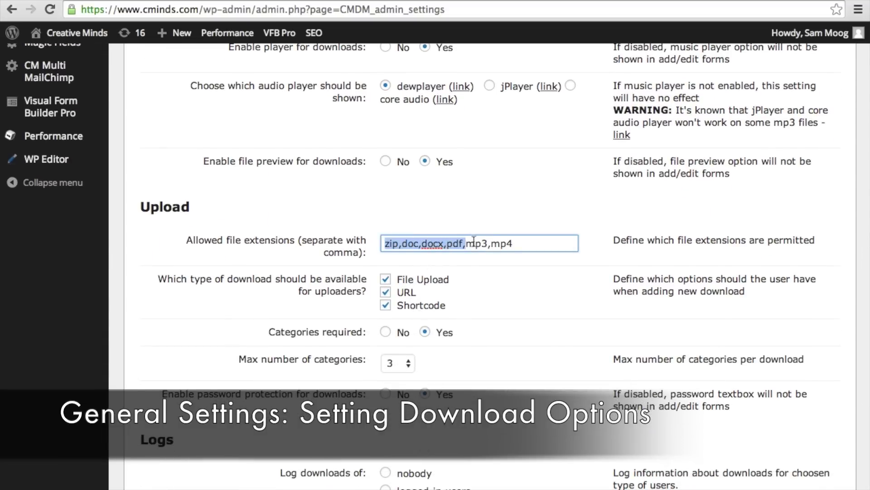
{"action": "left_click", "coordinate": [515, 241]}
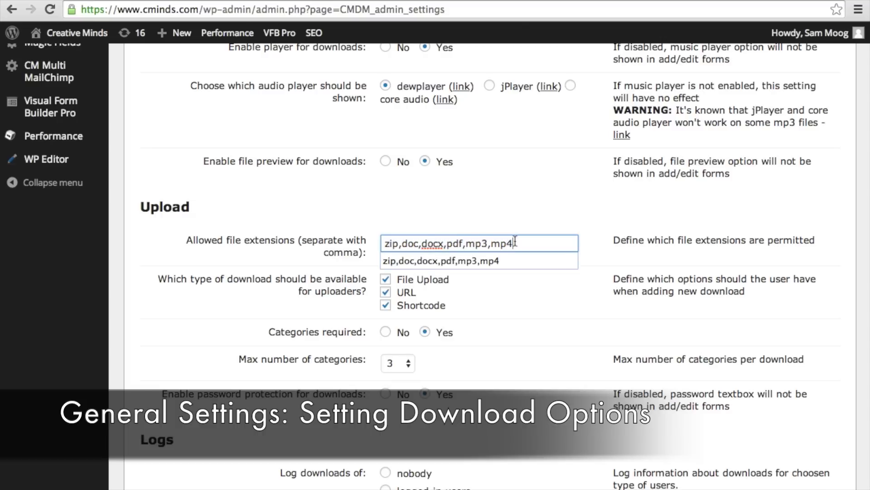
{"action": "left_click", "coordinate": [484, 287]}
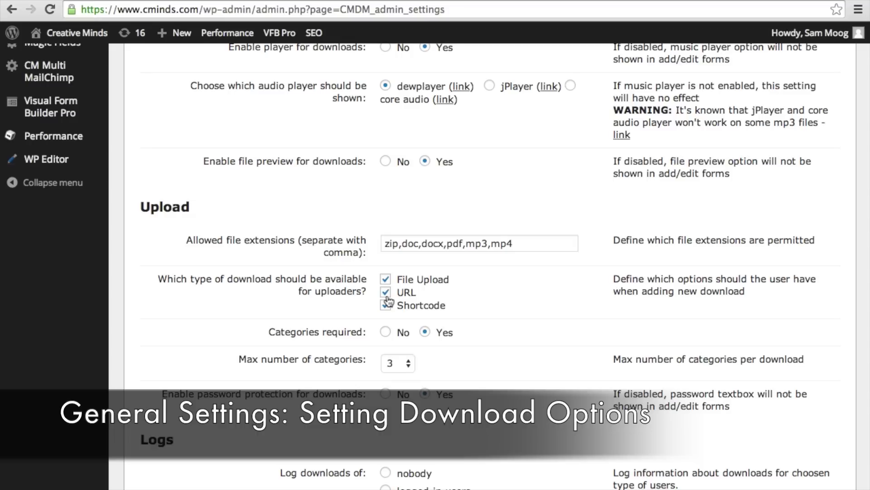
{"action": "scroll", "coordinate": [399, 343], "scroll_direction": "down", "scroll_amount": 3}
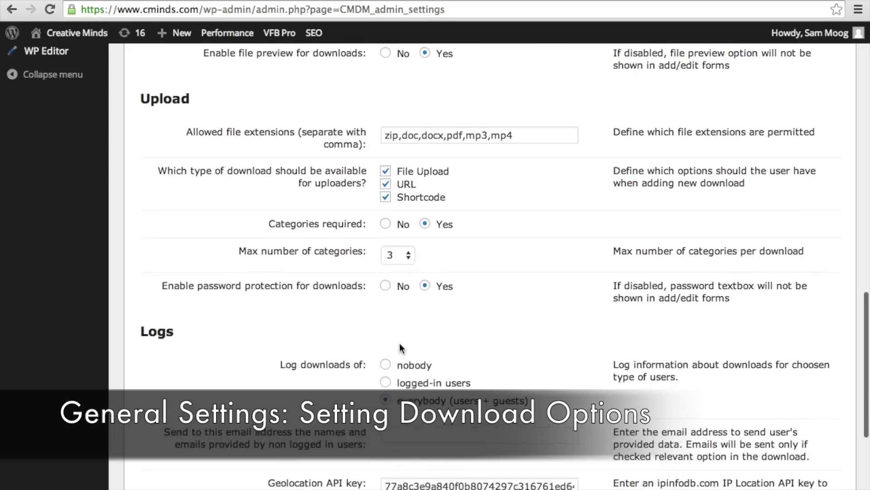
{"action": "left_click_drag", "start_coordinate": [286, 216], "coordinate": [342, 215]}
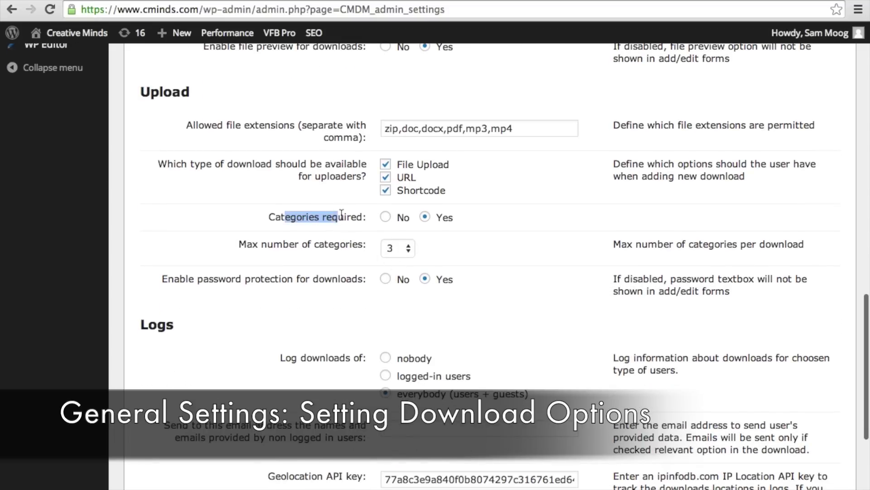
{"action": "left_click", "coordinate": [357, 216]}
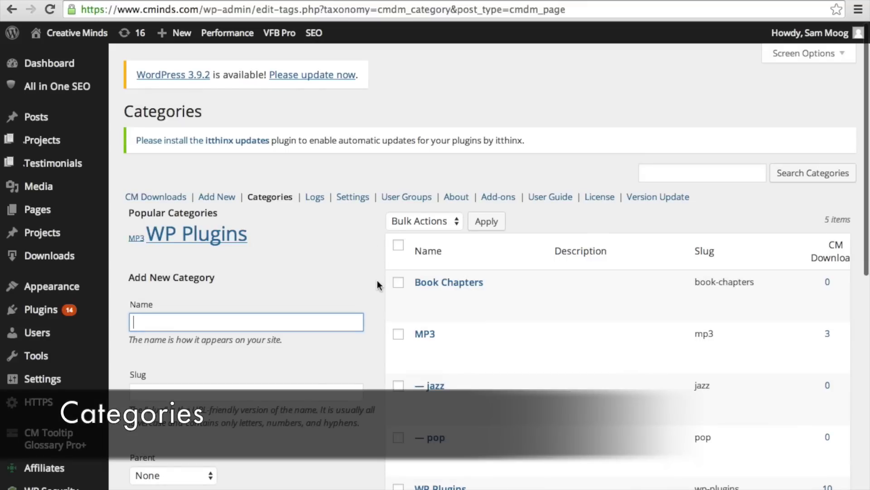
{"action": "scroll", "coordinate": [377, 280], "scroll_direction": "down", "scroll_amount": 3}
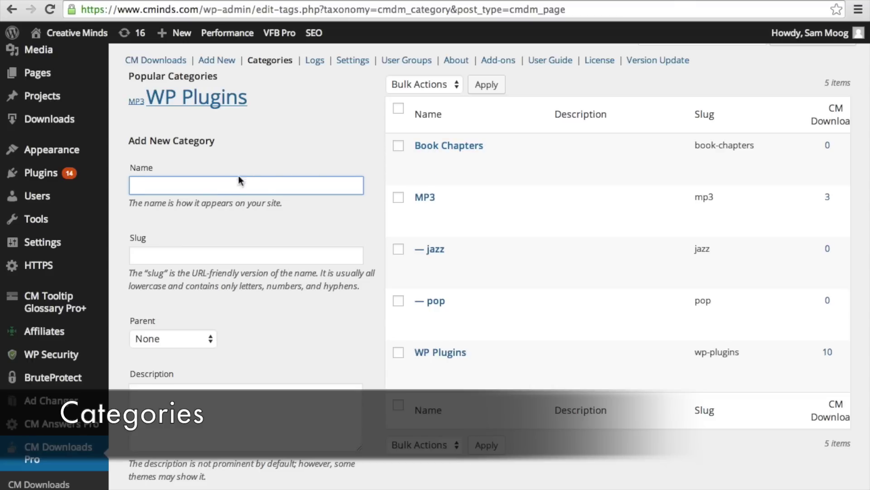
{"action": "type", "text": "classica"}
{"action": "type", "text": "l"}
Create category 'classical' under MP3, described 'Classical Music Collection for download'
{"action": "left_click", "coordinate": [208, 339]}
{"action": "left_click", "coordinate": [200, 364]}
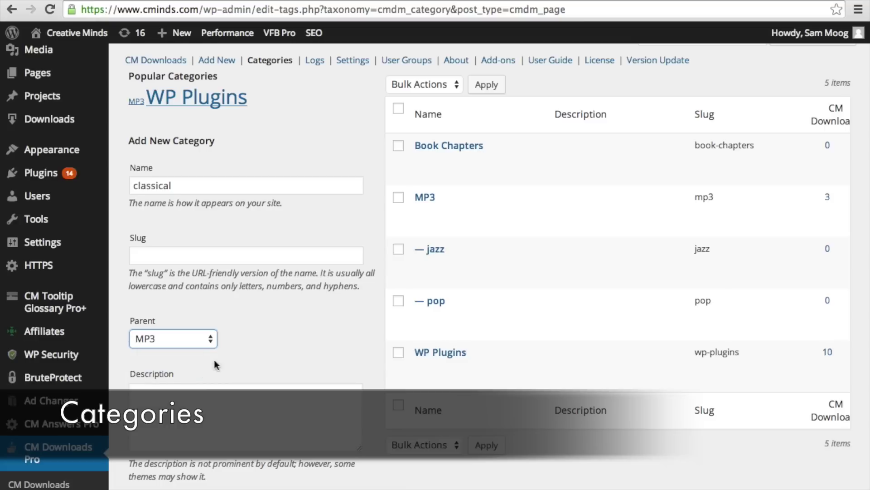
{"action": "left_click", "coordinate": [220, 399]}
{"action": "type", "text": "Classical Music "}
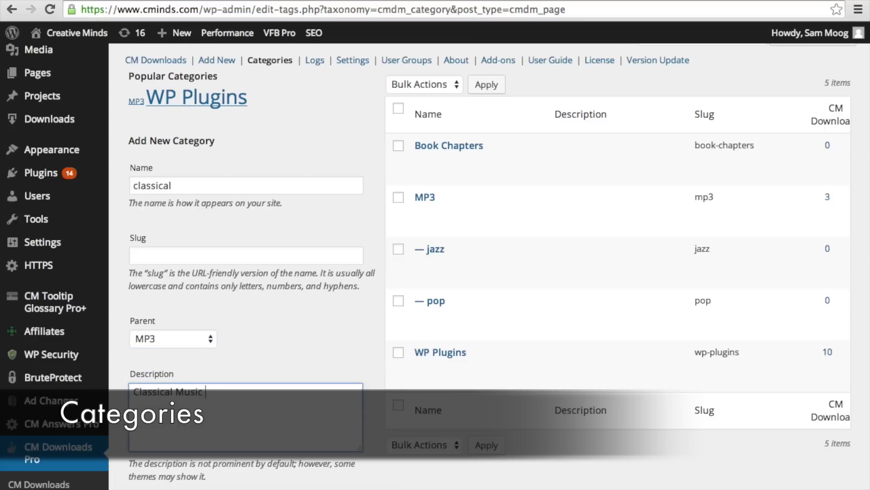
{"action": "type", "text": "Collection for download"}
{"action": "scroll", "coordinate": [186, 446], "scroll_direction": "down", "scroll_amount": 2}
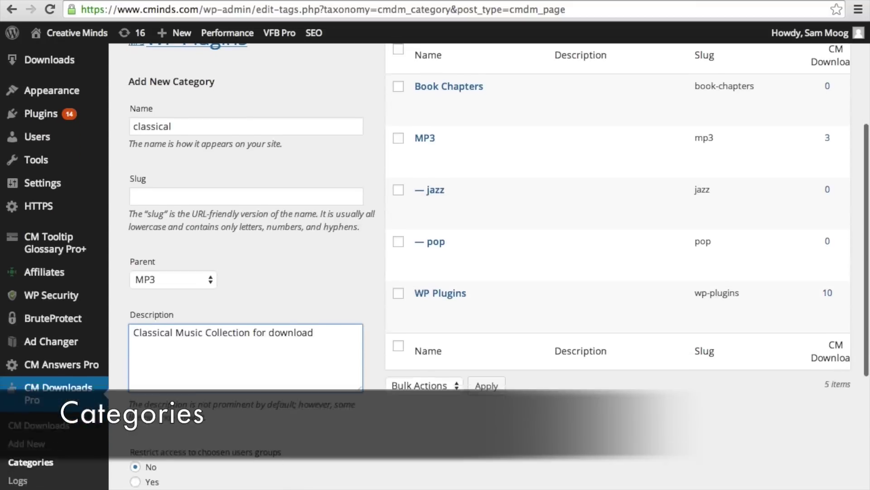
{"action": "scroll", "coordinate": [186, 445], "scroll_direction": "down", "scroll_amount": 2}
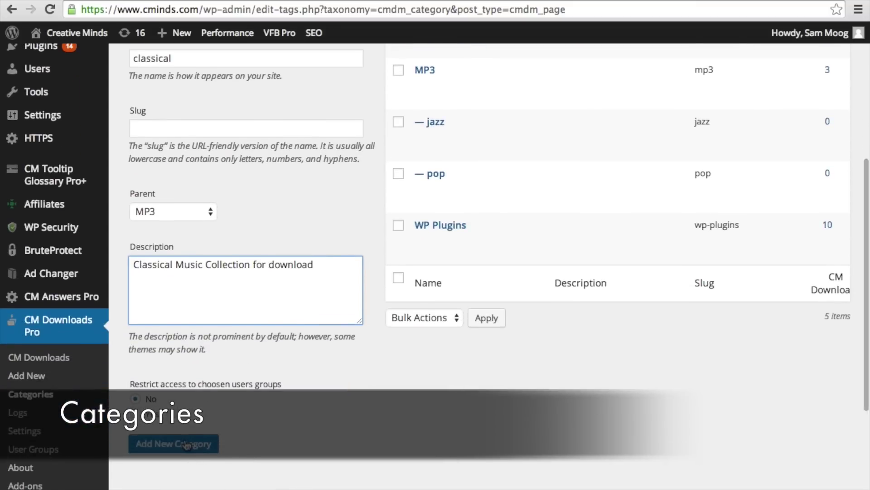
{"action": "left_click", "coordinate": [185, 445]}
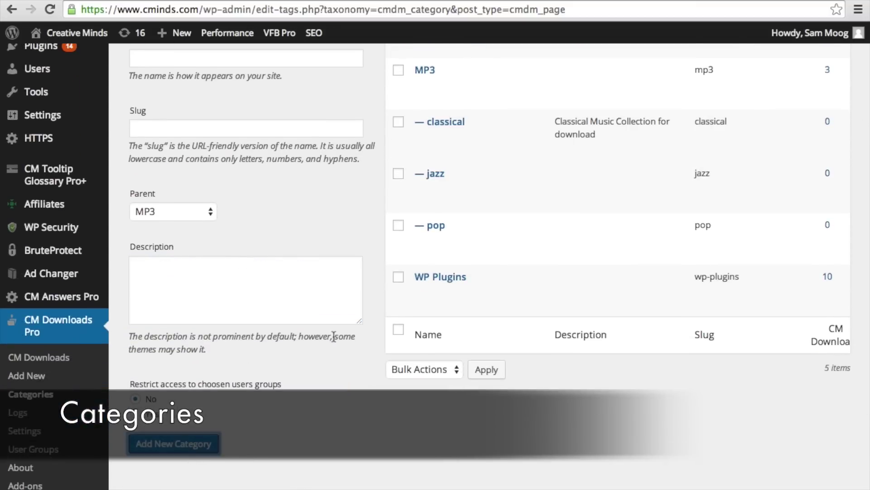
{"action": "scroll", "coordinate": [335, 334], "scroll_direction": "up", "scroll_amount": 2}
{"action": "scroll", "coordinate": [363, 317], "scroll_direction": "up", "scroll_amount": 1}
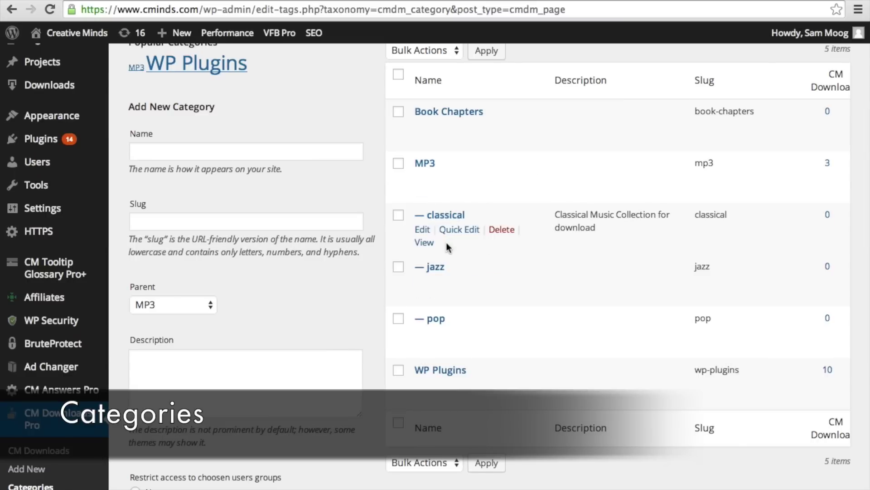
{"action": "scroll", "coordinate": [443, 327], "scroll_direction": "down", "scroll_amount": 3}
{"action": "scroll", "coordinate": [443, 330], "scroll_direction": "up", "scroll_amount": 6}
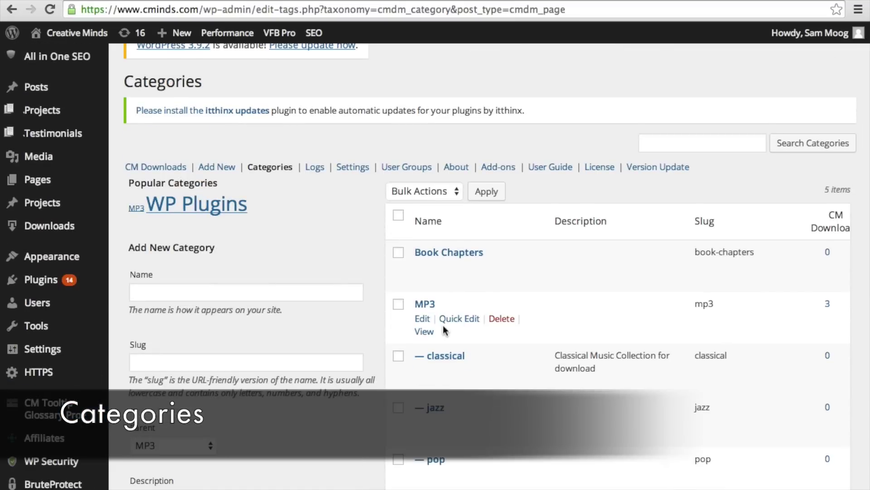
Start a new download, entering its title and version and keeping the type as File
{"action": "left_click", "coordinate": [226, 171]}
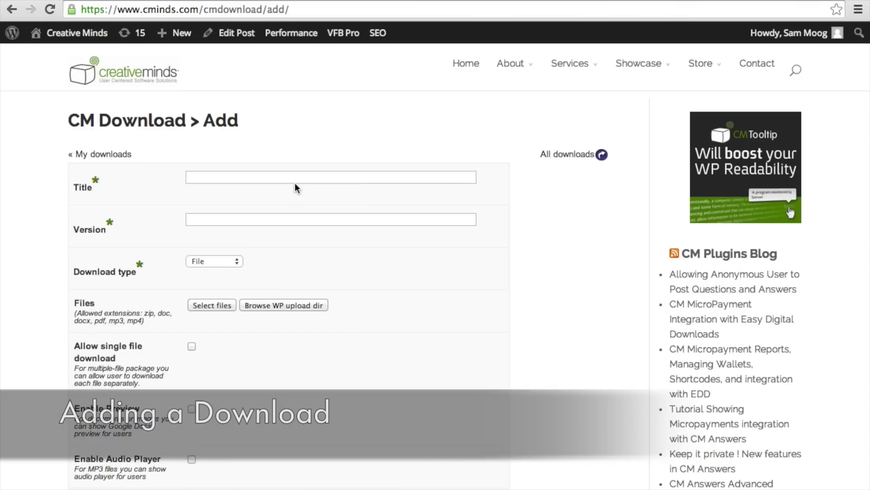
{"action": "left_click", "coordinate": [298, 176]}
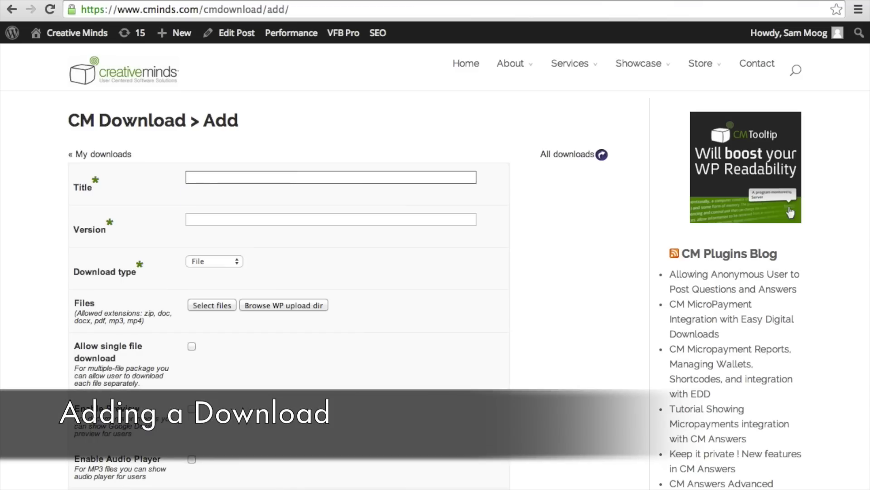
{"action": "type", "text": "Feel"}
{"action": "type", "text": " Good Tune"}
{"action": "left_click", "coordinate": [289, 214]}
{"action": "type", "text": "1"}
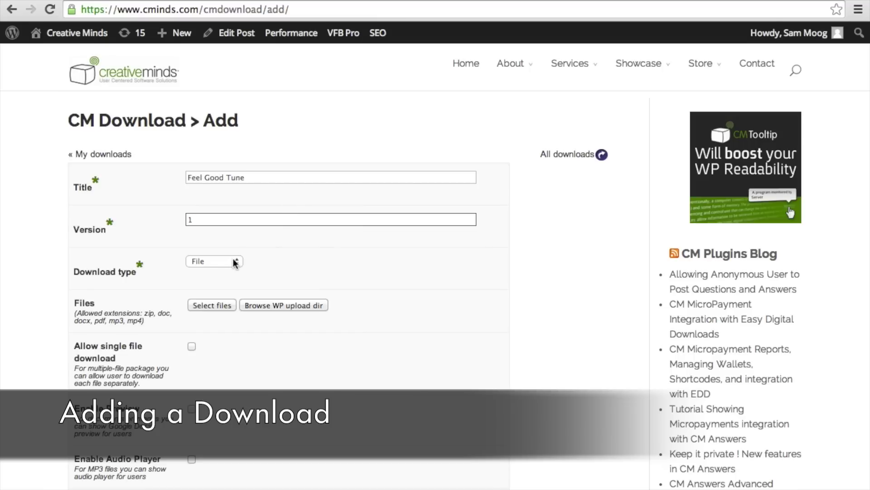
{"action": "left_click", "coordinate": [234, 264]}
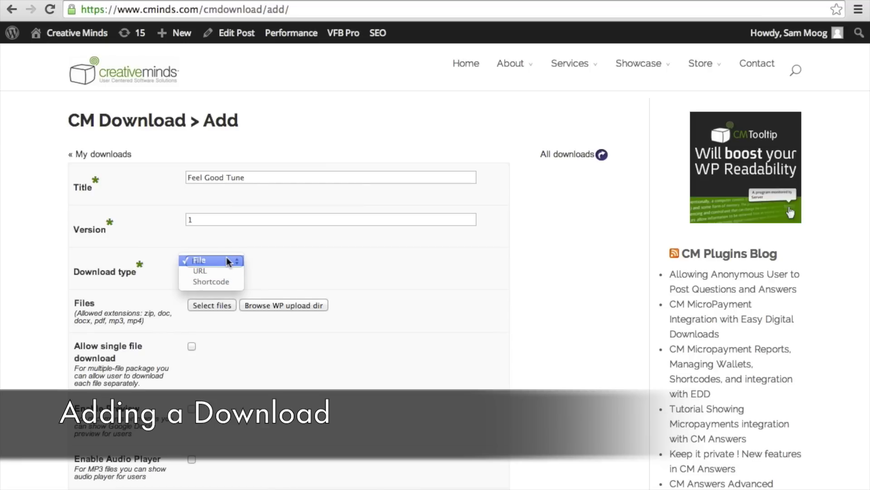
{"action": "left_click", "coordinate": [228, 259]}
Upload the audio file as Feel Good Song, allow single-file download, and choose MP3
{"action": "left_click", "coordinate": [213, 306]}
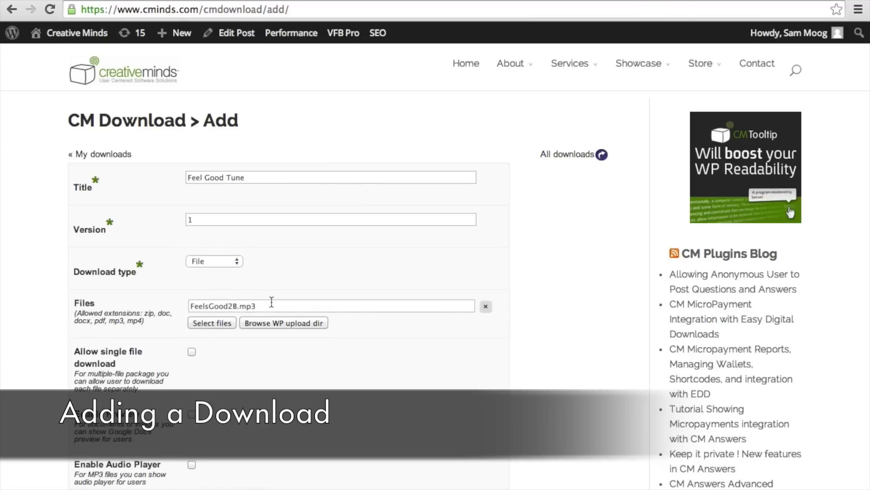
{"action": "triple_click", "coordinate": [213, 306]}
{"action": "type", "text": "Feel Good T"}
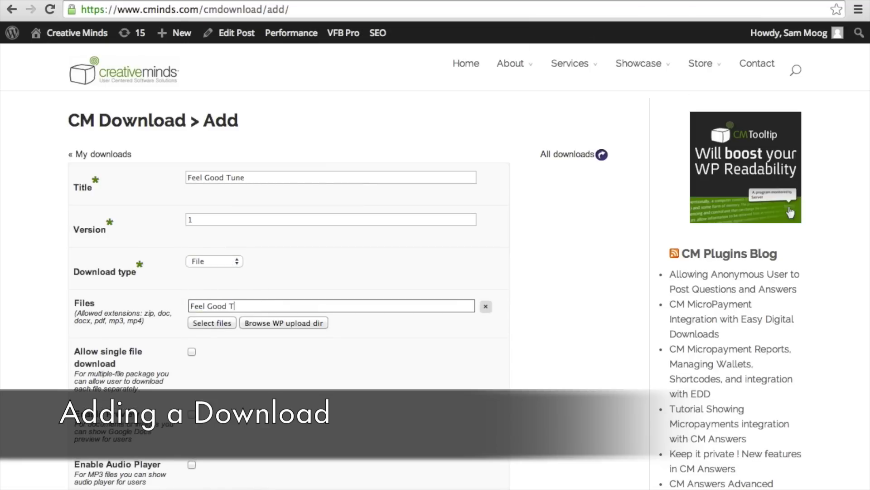
{"action": "key", "text": "BackSpace"}
{"action": "type", "text": "Song"}
{"action": "scroll", "coordinate": [225, 289], "scroll_direction": "down", "scroll_amount": 1}
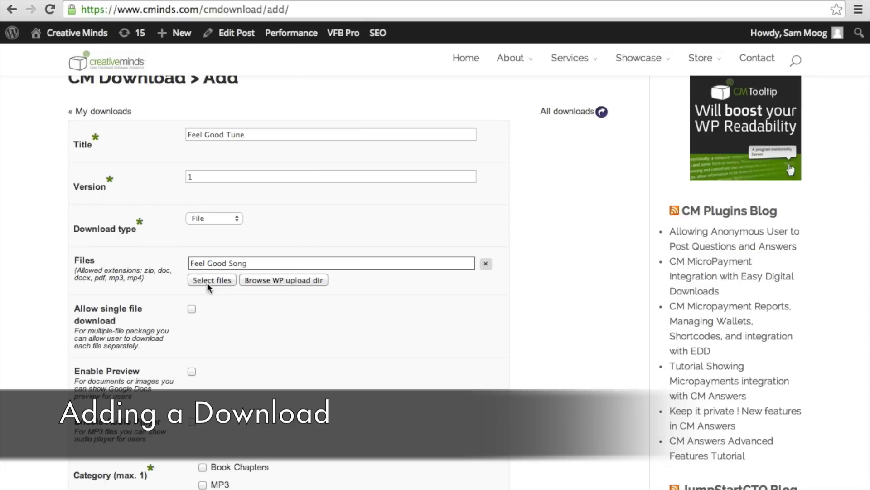
{"action": "left_click", "coordinate": [192, 310]}
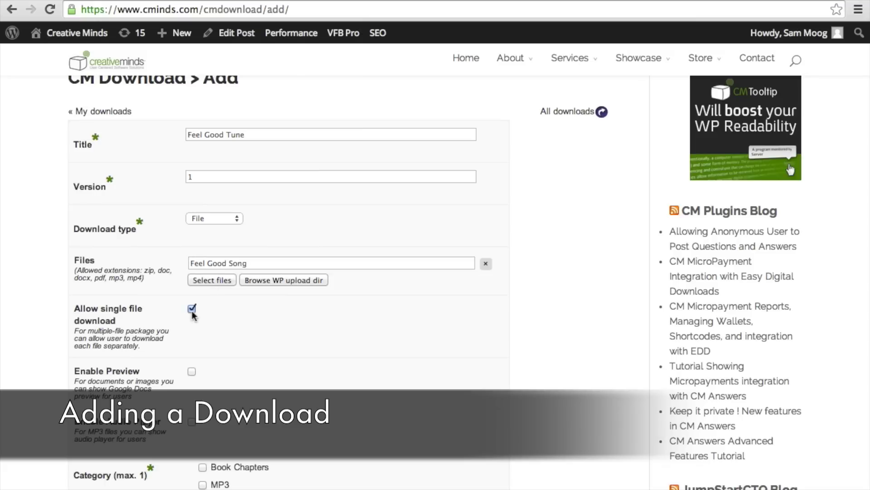
{"action": "scroll", "coordinate": [220, 350], "scroll_direction": "down", "scroll_amount": 3}
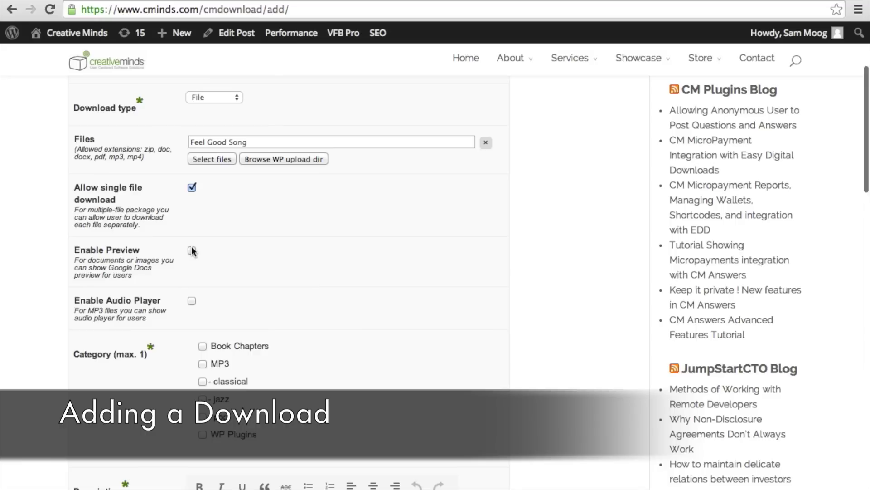
{"action": "scroll", "coordinate": [200, 315], "scroll_direction": "down", "scroll_amount": 4}
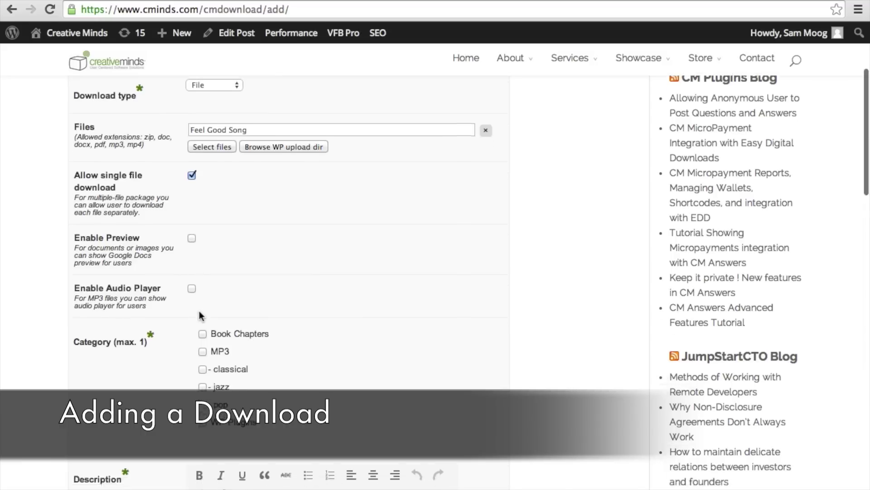
{"action": "scroll", "coordinate": [199, 315], "scroll_direction": "down", "scroll_amount": 1}
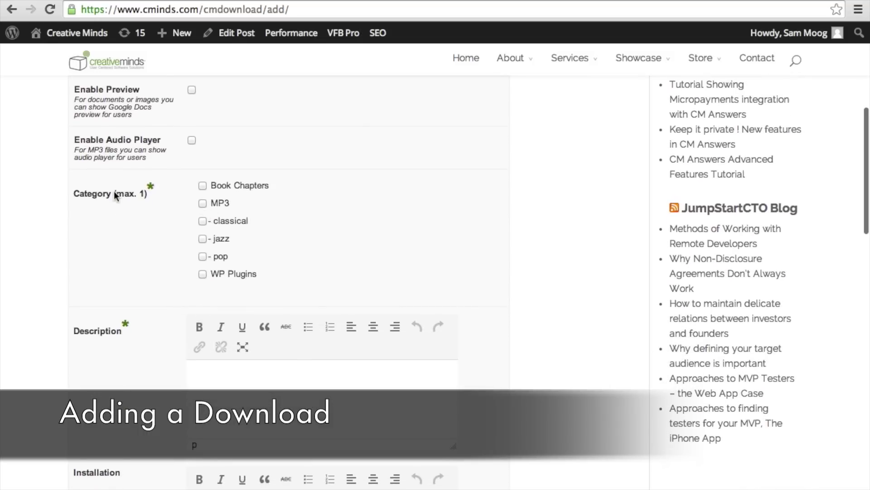
{"action": "left_click_drag", "start_coordinate": [114, 193], "coordinate": [150, 197]}
{"action": "left_click", "coordinate": [202, 203]}
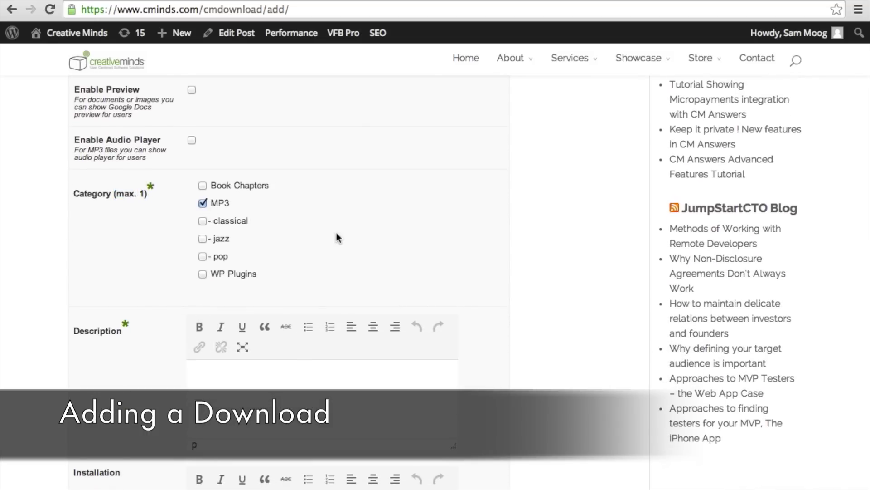
{"action": "scroll", "coordinate": [337, 238], "scroll_direction": "down", "scroll_amount": 1}
{"action": "scroll", "coordinate": [336, 238], "scroll_direction": "down", "scroll_amount": 2}
{"action": "type", "text": "This is a great song to brighten your day!"}
{"action": "scroll", "coordinate": [226, 293], "scroll_direction": "down", "scroll_amount": 4}
{"action": "left_click", "coordinate": [225, 293]}
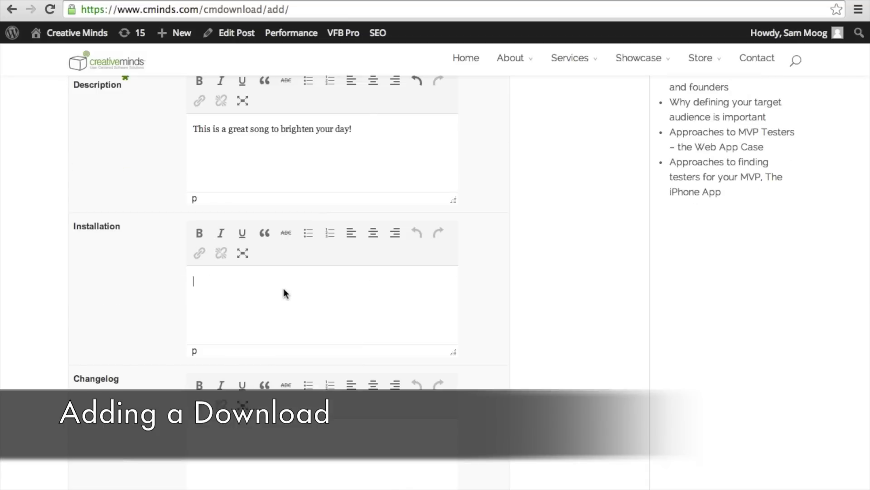
{"action": "scroll", "coordinate": [286, 295], "scroll_direction": "down", "scroll_amount": 3}
{"action": "scroll", "coordinate": [284, 295], "scroll_direction": "down", "scroll_amount": 2}
{"action": "scroll", "coordinate": [284, 294], "scroll_direction": "down", "scroll_amount": 2}
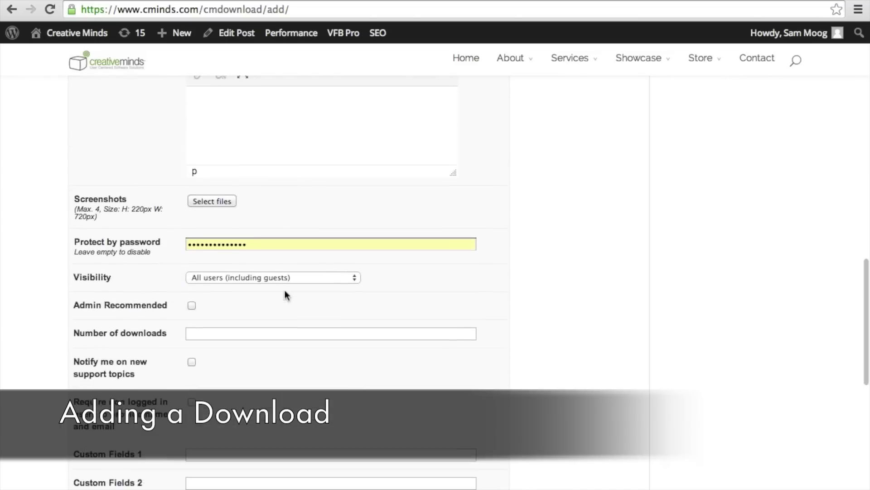
{"action": "scroll", "coordinate": [285, 295], "scroll_direction": "down", "scroll_amount": 1}
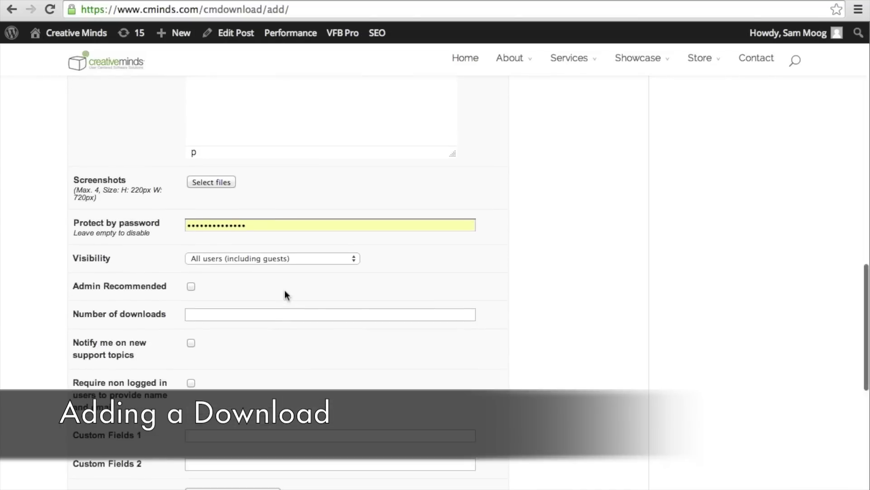
Attach a screenshot, turn on new-support-topic notifications, and require guests' name and email
{"action": "left_click", "coordinate": [206, 182]}
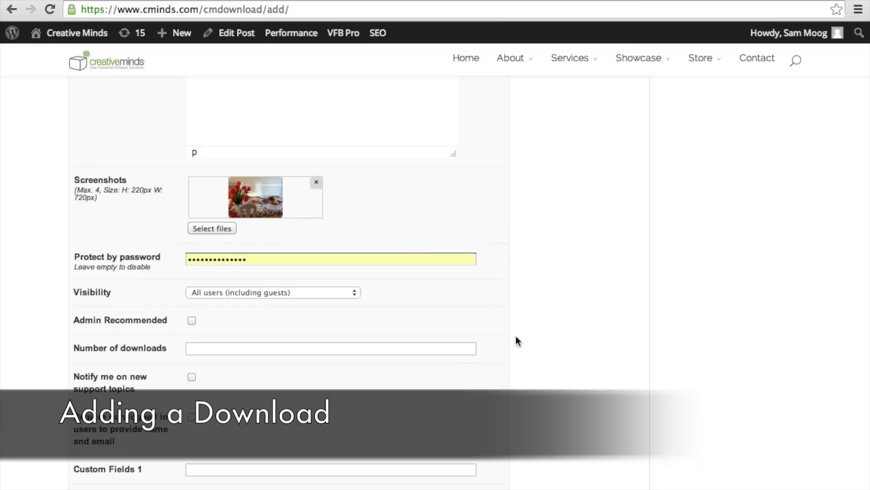
{"action": "scroll", "coordinate": [517, 341], "scroll_direction": "down", "scroll_amount": 2}
{"action": "scroll", "coordinate": [516, 341], "scroll_direction": "down", "scroll_amount": 2}
{"action": "scroll", "coordinate": [517, 341], "scroll_direction": "down", "scroll_amount": 1}
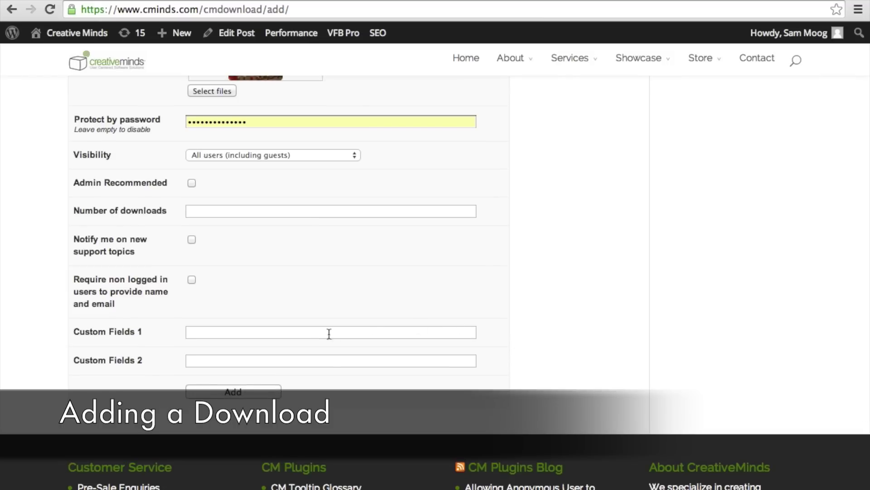
{"action": "left_click", "coordinate": [192, 240]}
{"action": "left_click", "coordinate": [192, 279]}
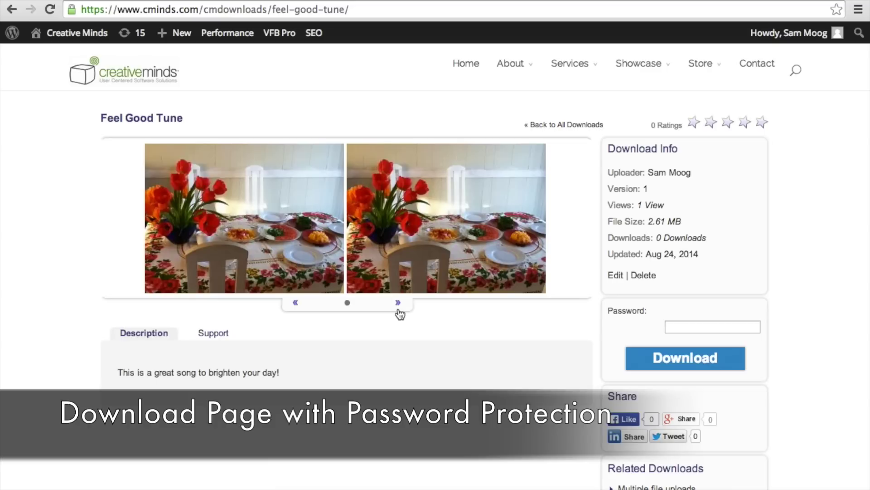
{"action": "scroll", "coordinate": [399, 312], "scroll_direction": "down", "scroll_amount": 2}
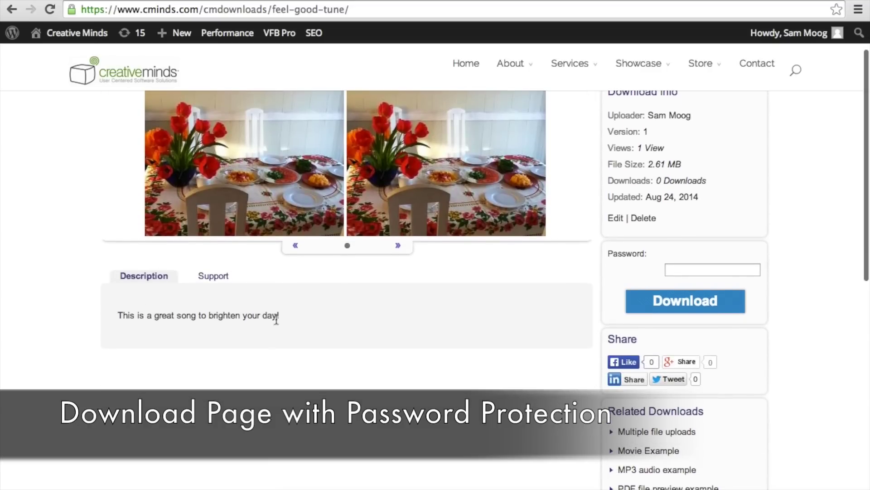
Check Feel Good Tune's support discussions and its uploader's name
{"action": "left_click", "coordinate": [213, 276]}
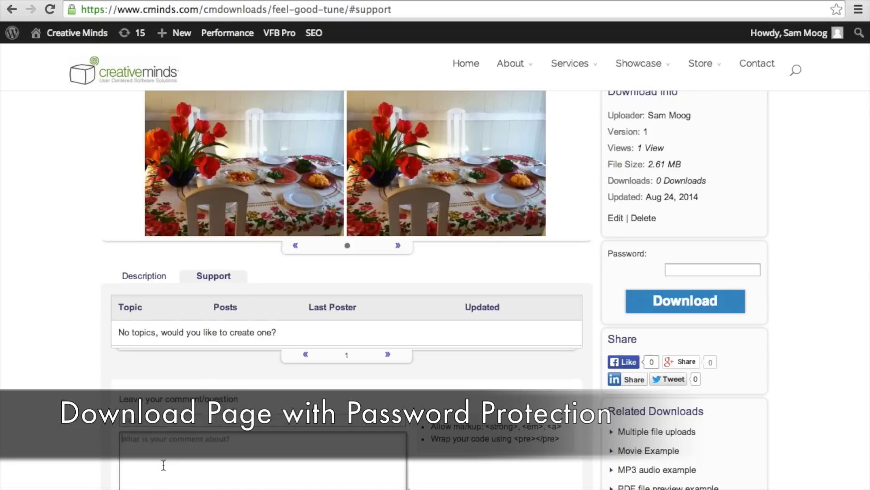
{"action": "scroll", "coordinate": [163, 464], "scroll_direction": "down", "scroll_amount": 4}
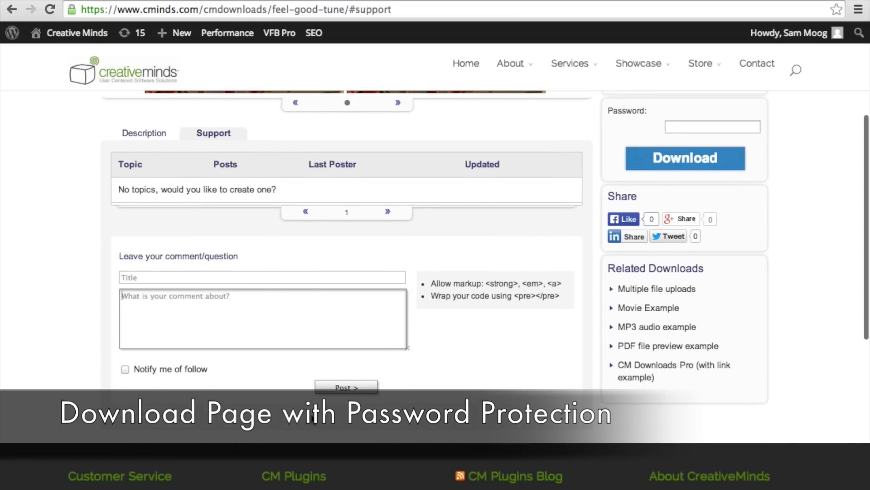
{"action": "scroll", "coordinate": [562, 189], "scroll_direction": "up", "scroll_amount": 3}
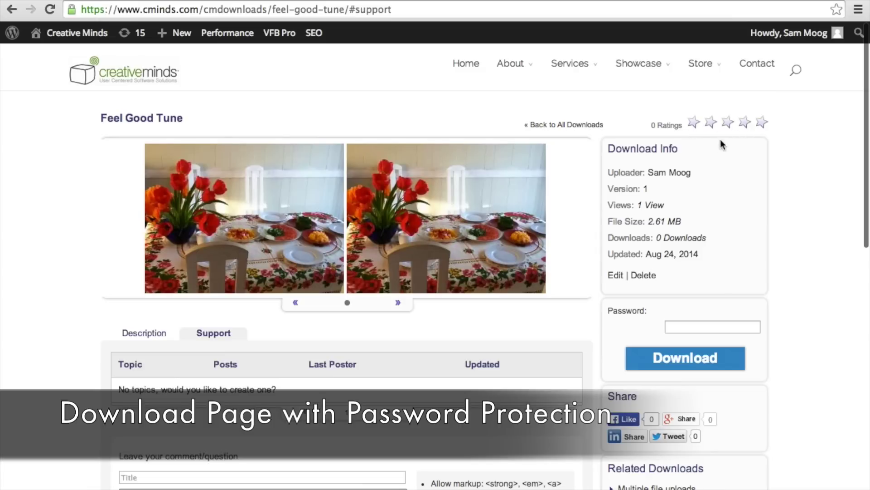
{"action": "left_click_drag", "start_coordinate": [702, 180], "coordinate": [673, 179]}
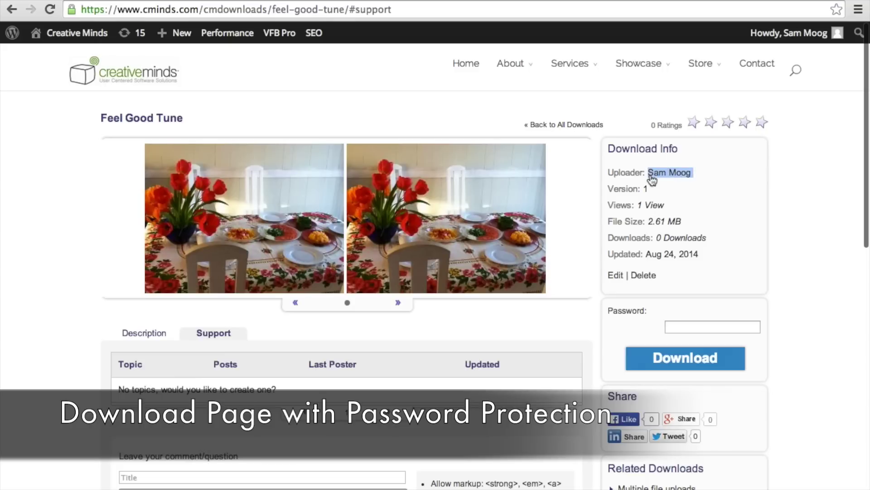
{"action": "left_click", "coordinate": [647, 204]}
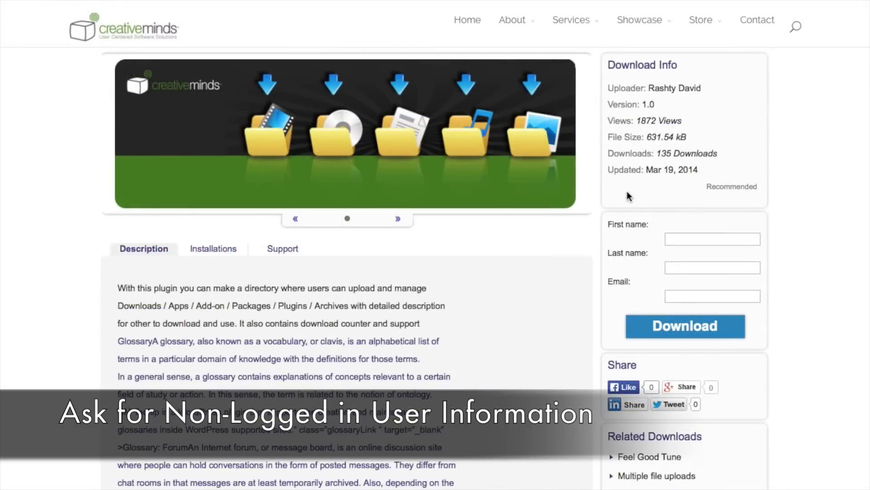
Enter guest Joe Smith's first name, last name and email in the download form
{"action": "left_click", "coordinate": [679, 237]}
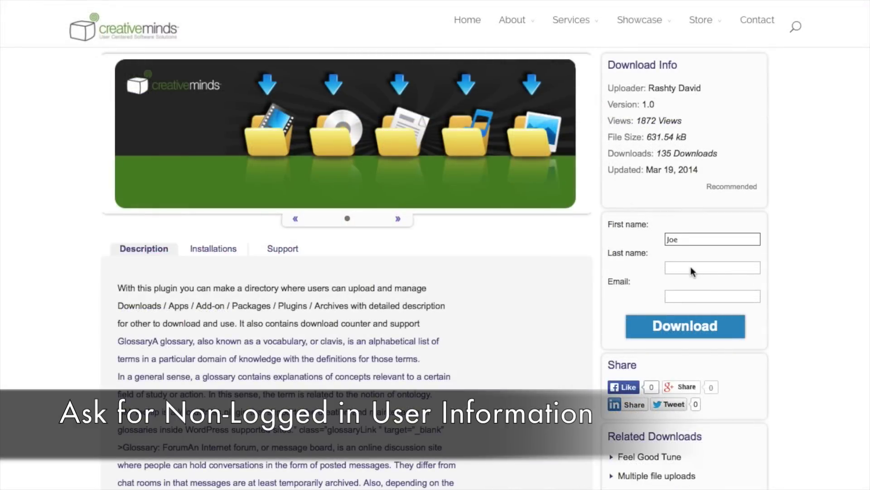
{"action": "left_click", "coordinate": [691, 271]}
{"action": "type", "text": "Smith"}
{"action": "left_click", "coordinate": [687, 297]}
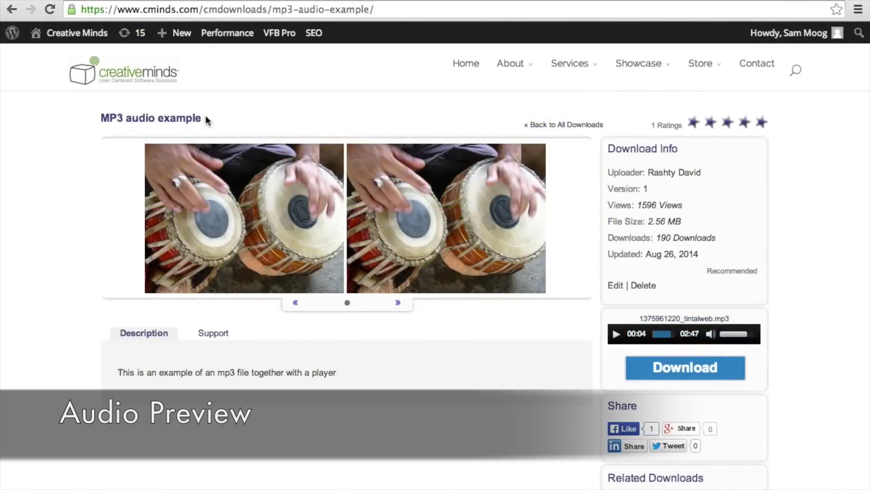
Clear the page-title highlight and download the MP3 audio example file
{"action": "left_click", "coordinate": [128, 121]}
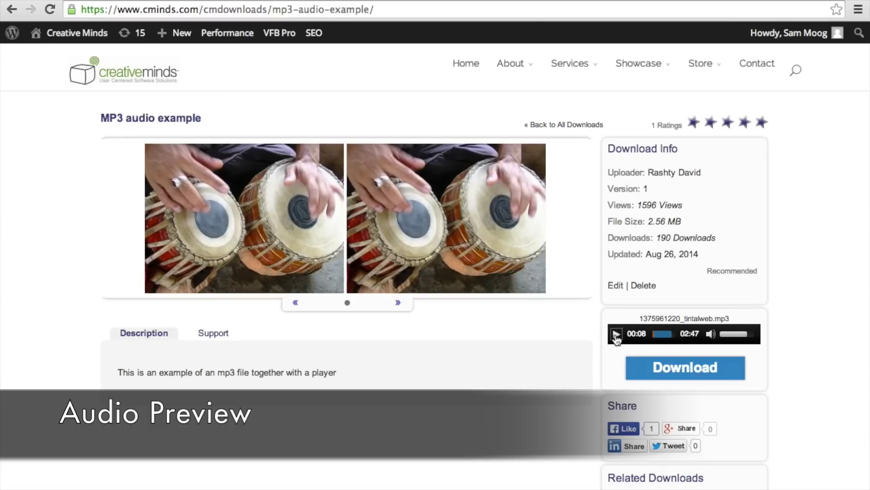
{"action": "left_click", "coordinate": [658, 372]}
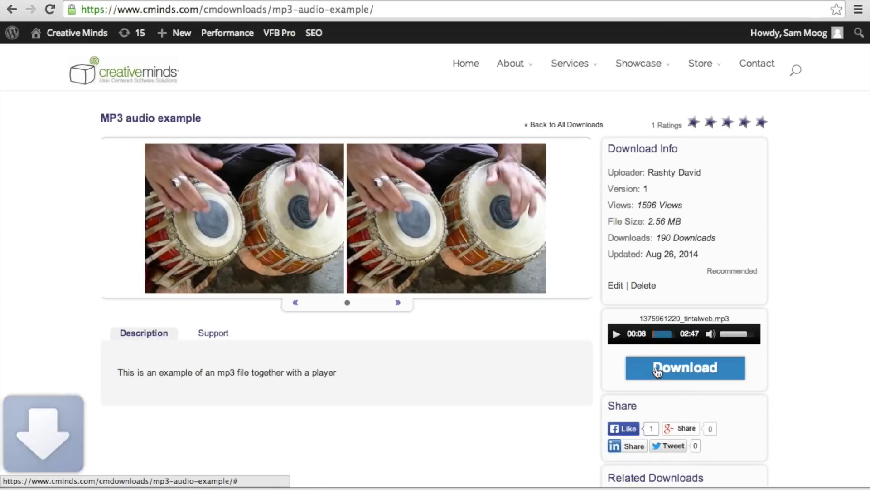
{"action": "scroll", "coordinate": [551, 394], "scroll_direction": "up", "scroll_amount": 1}
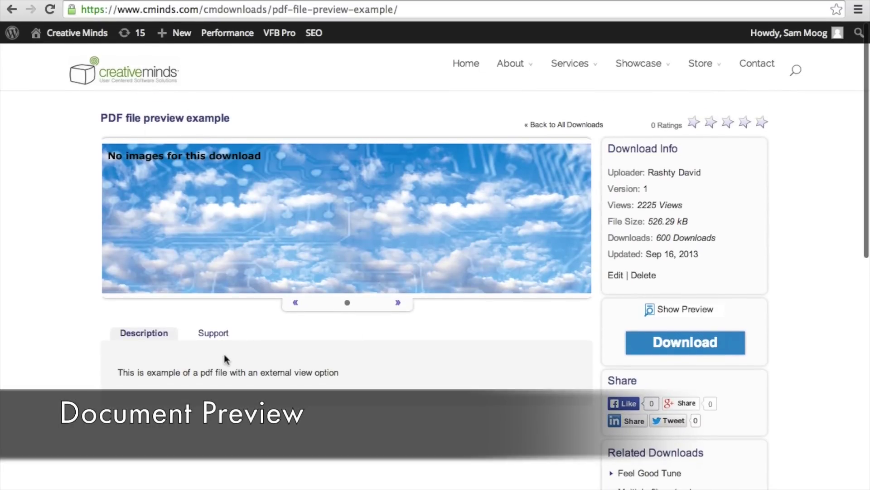
Show the PDF example's preview of the CM Downloads settings pages in Google Docs Viewer
{"action": "left_click", "coordinate": [694, 311]}
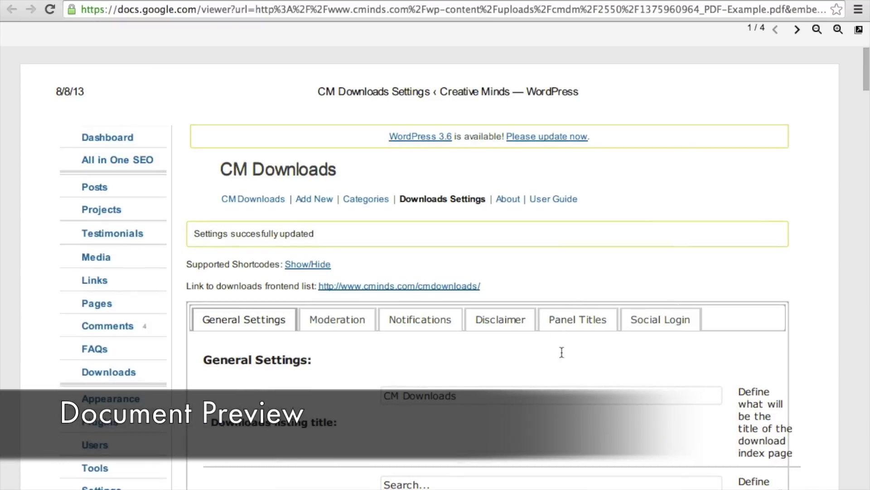
{"action": "scroll", "coordinate": [583, 368], "scroll_direction": "down", "scroll_amount": 5}
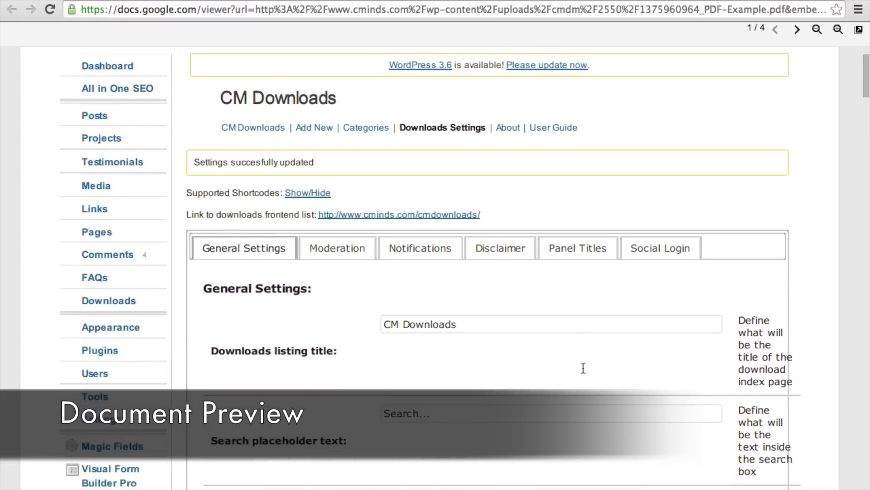
{"action": "scroll", "coordinate": [583, 368], "scroll_direction": "down", "scroll_amount": 2}
{"action": "scroll", "coordinate": [583, 368], "scroll_direction": "down", "scroll_amount": 5}
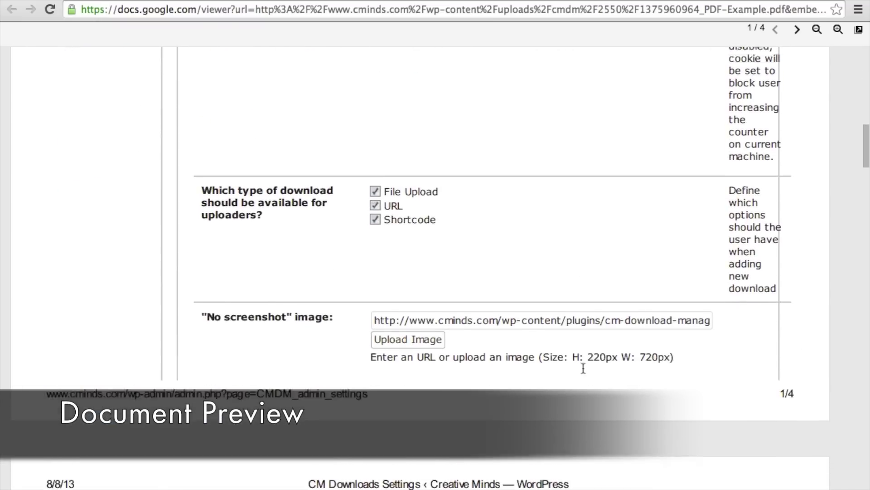